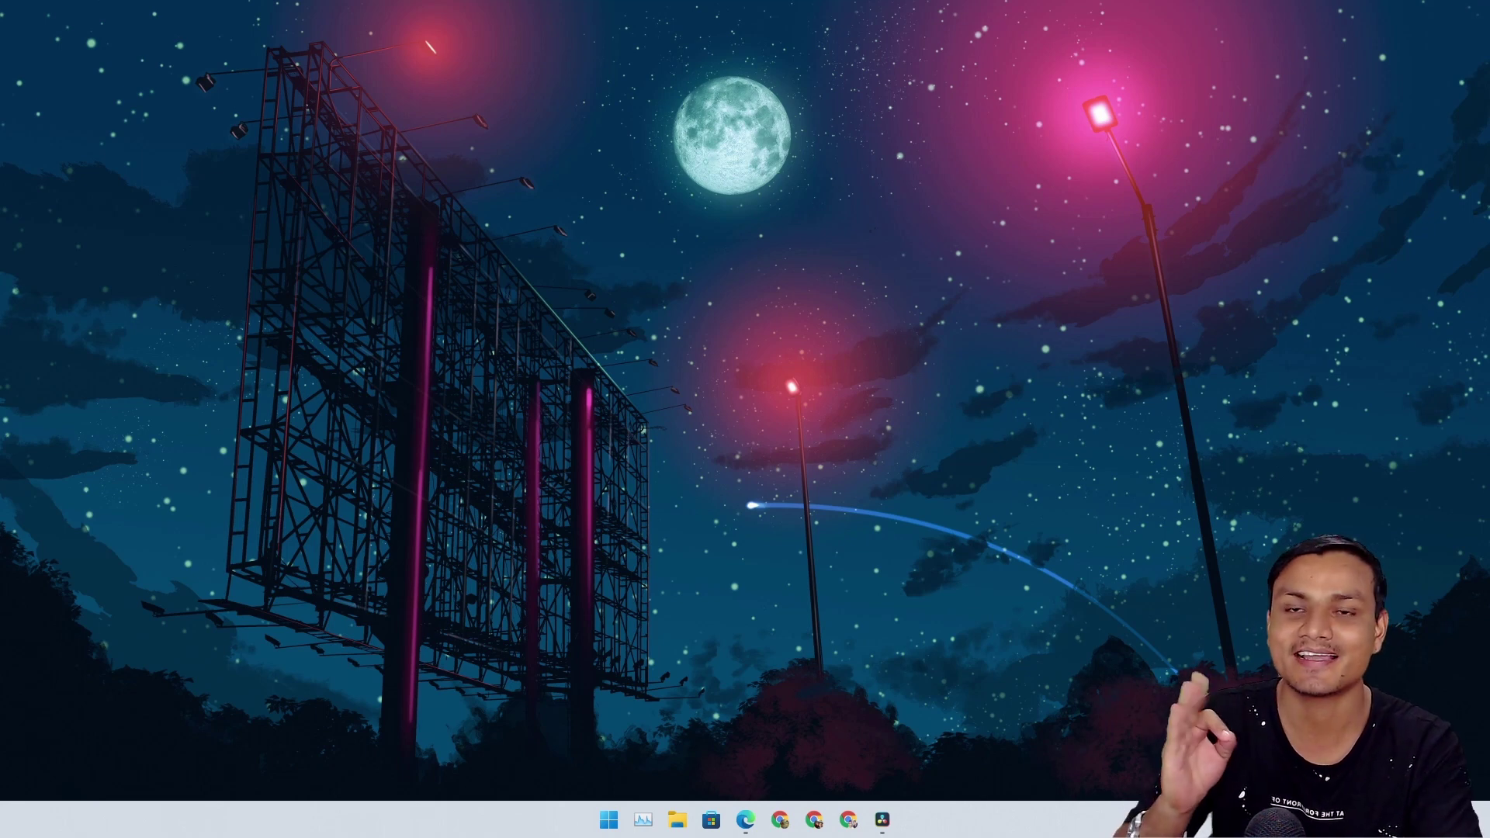
- Restore the DaVinci Resolve 17 window from the Windows taskbar
left_click(883, 818)
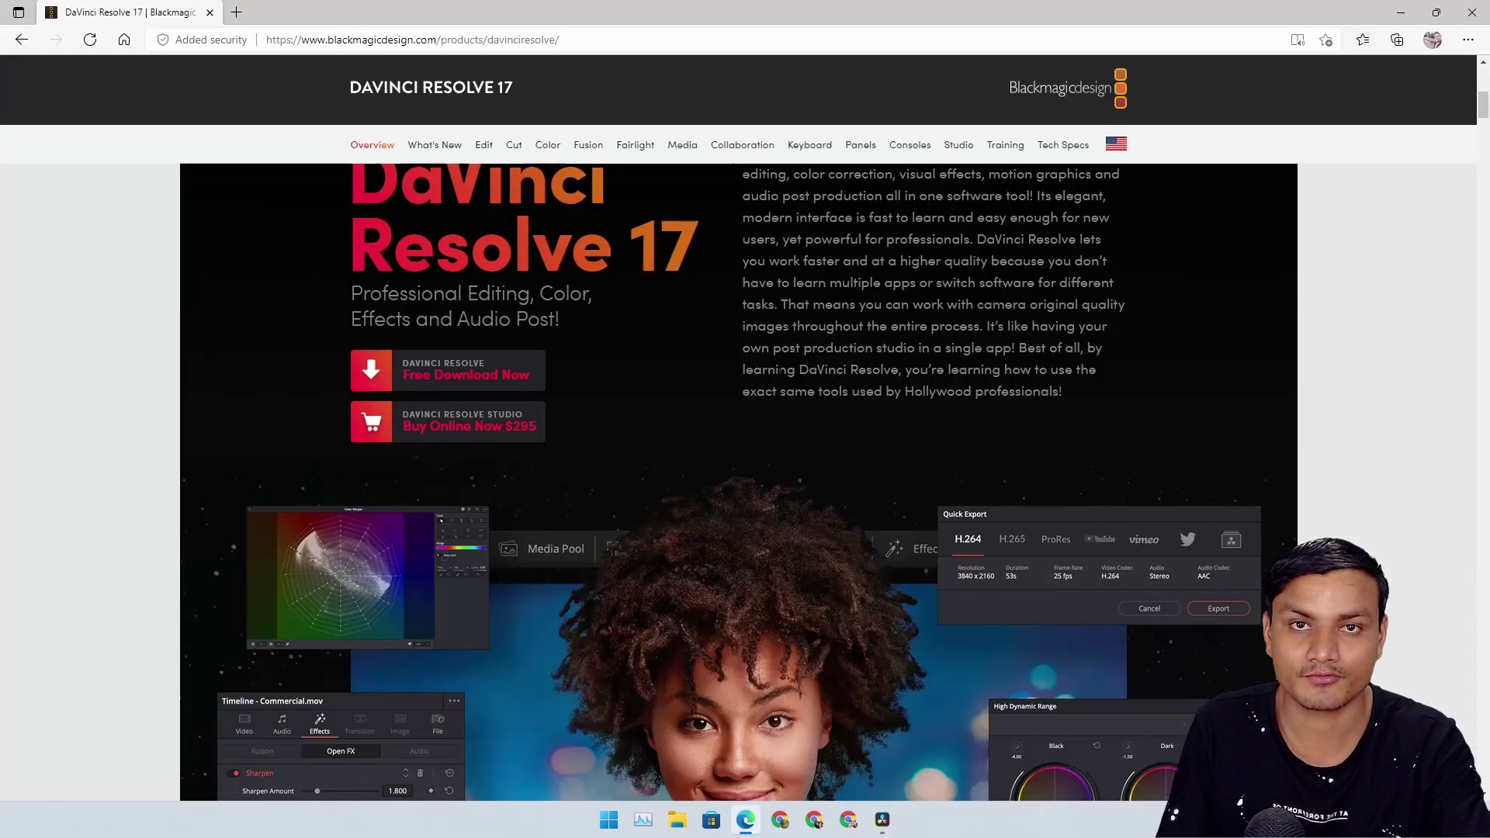
- Scroll up the DaVinci Resolve 17 product page in Edge
scroll(719, 366, "up", 2)
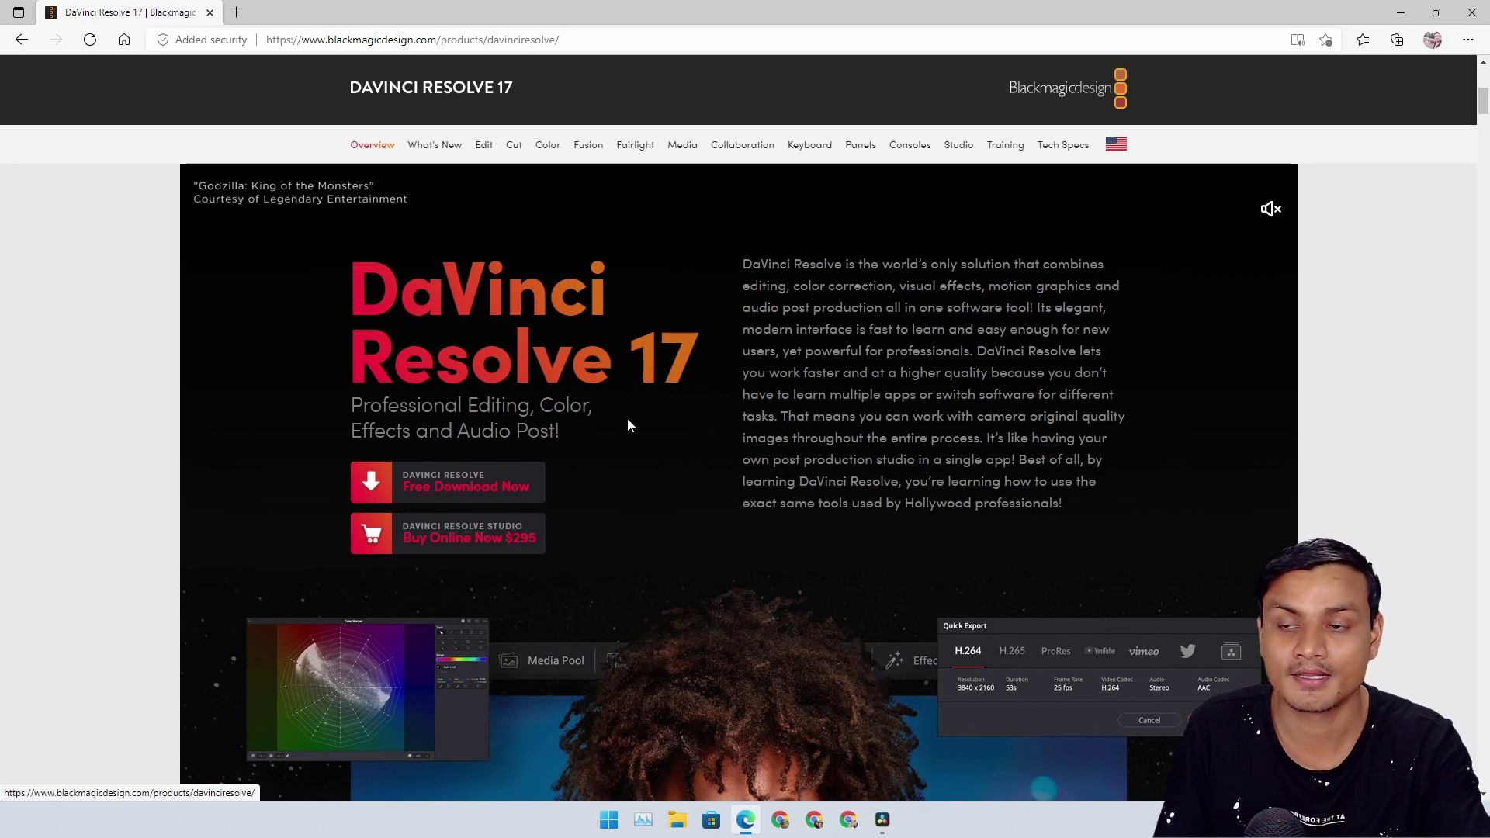
- Scroll down the Resolve 17 product page, then minimize Edge
scroll(641, 404, "down", 2)
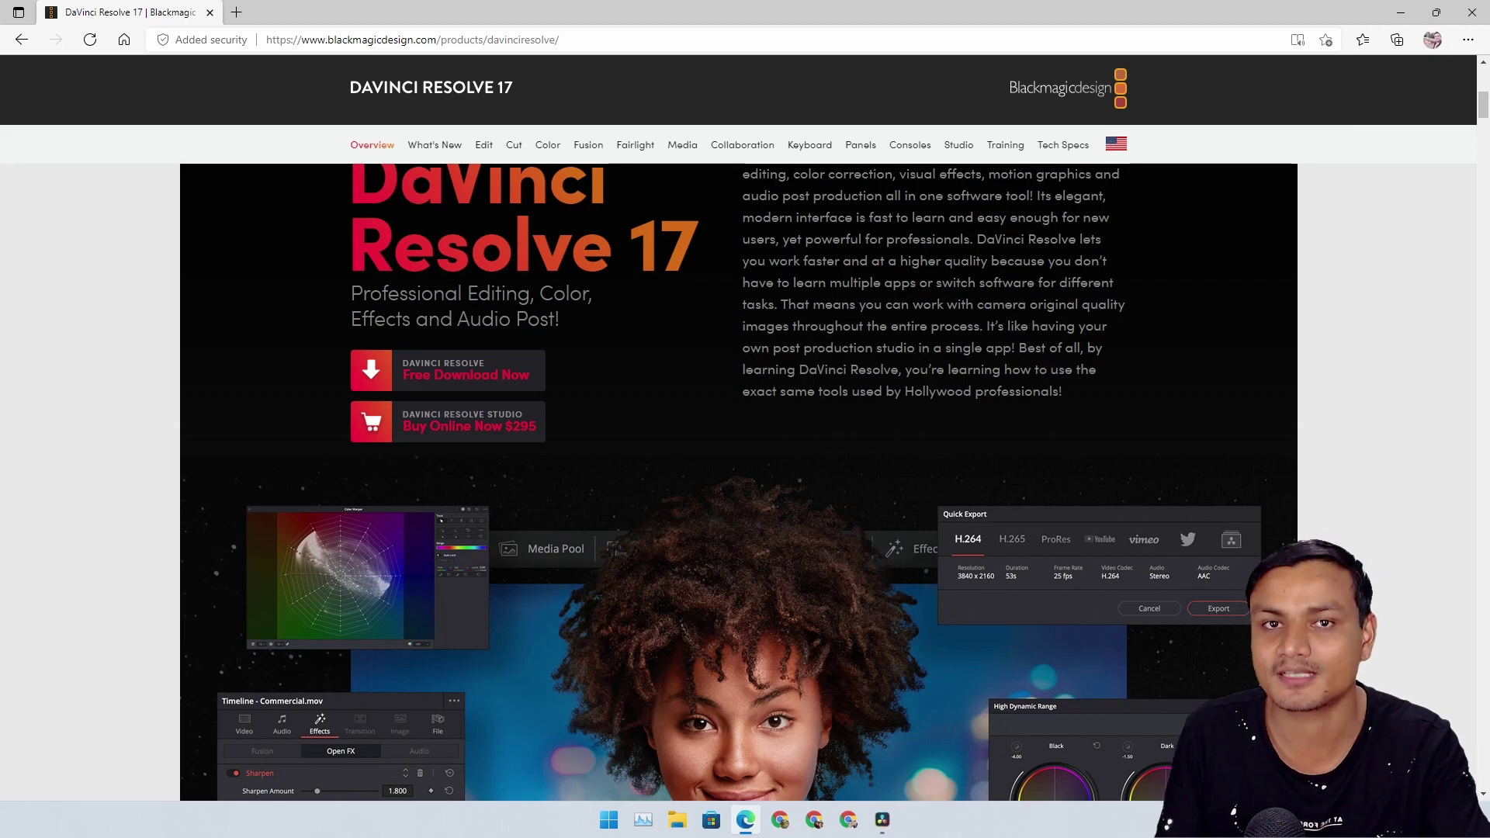
left_click(1401, 13)
- Restore DaVinci Resolve from the taskbar and jump to the Color page with Shift+5
left_click(883, 820)
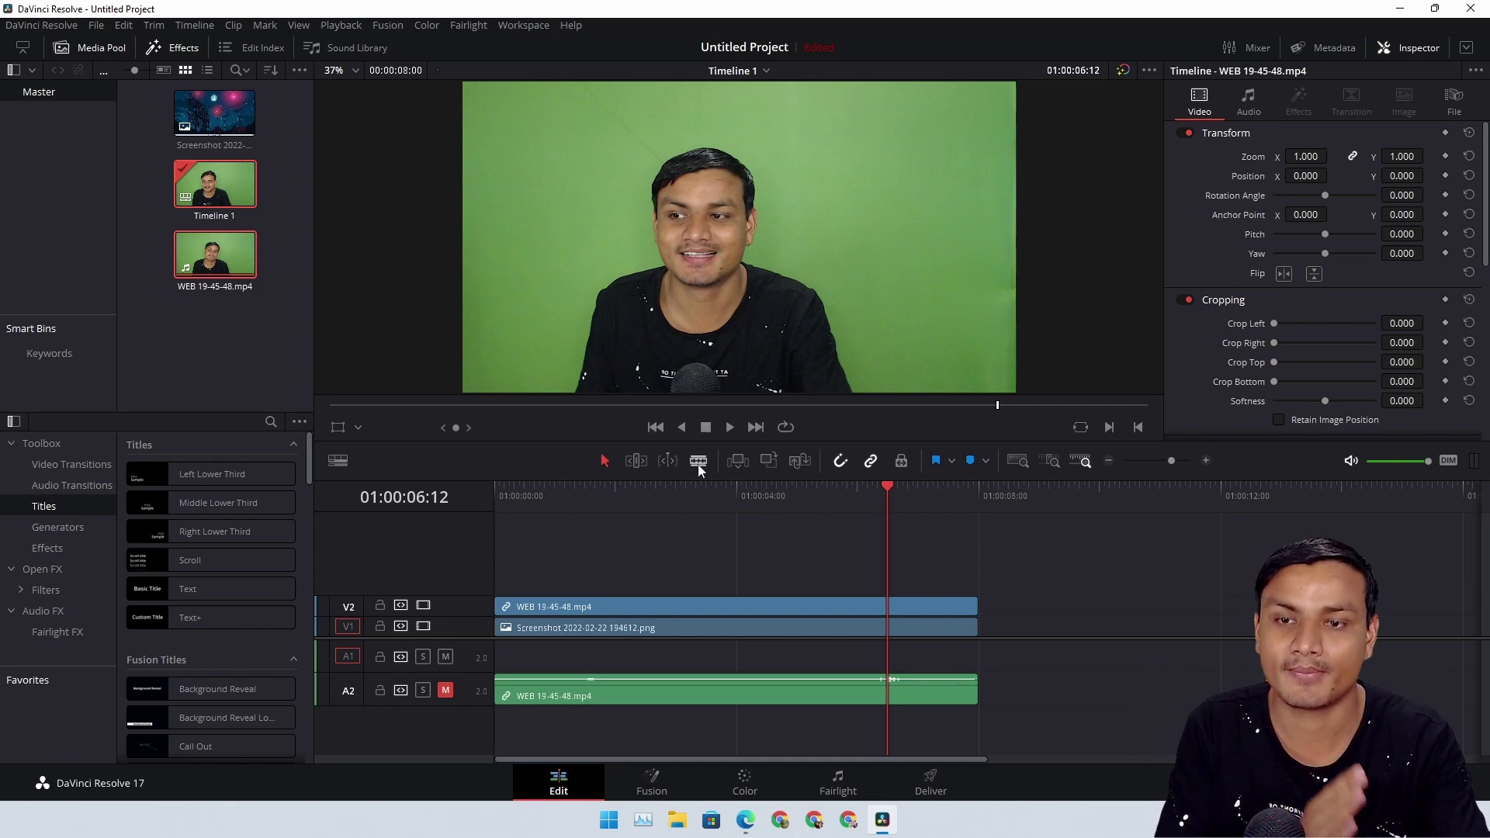
key("shift+5")
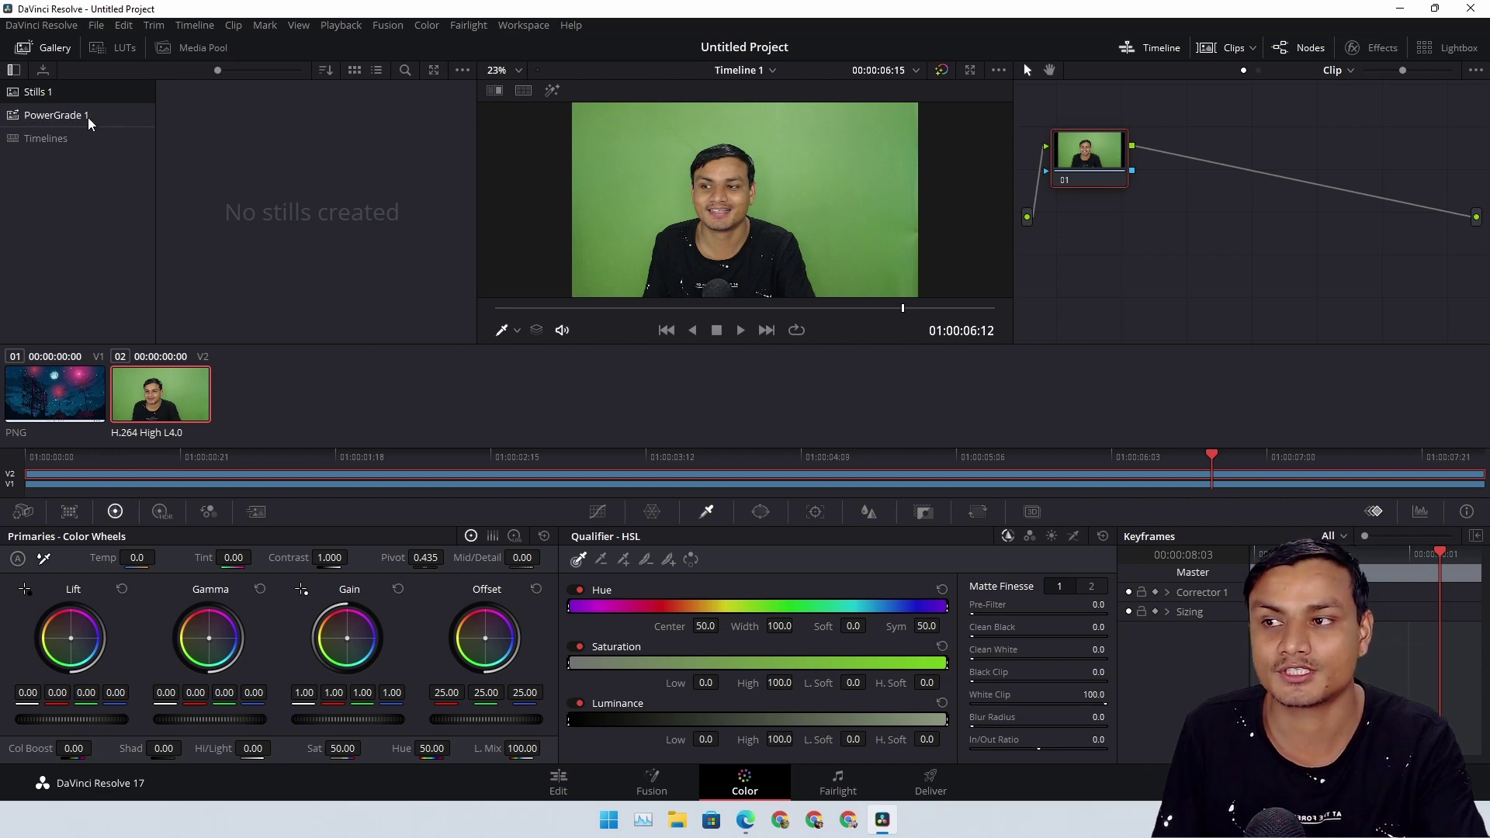
- Apply PowerGrade 1 still 2.1.1 to key out the green screen, and check the composite on the Edit page
left_click(54, 115)
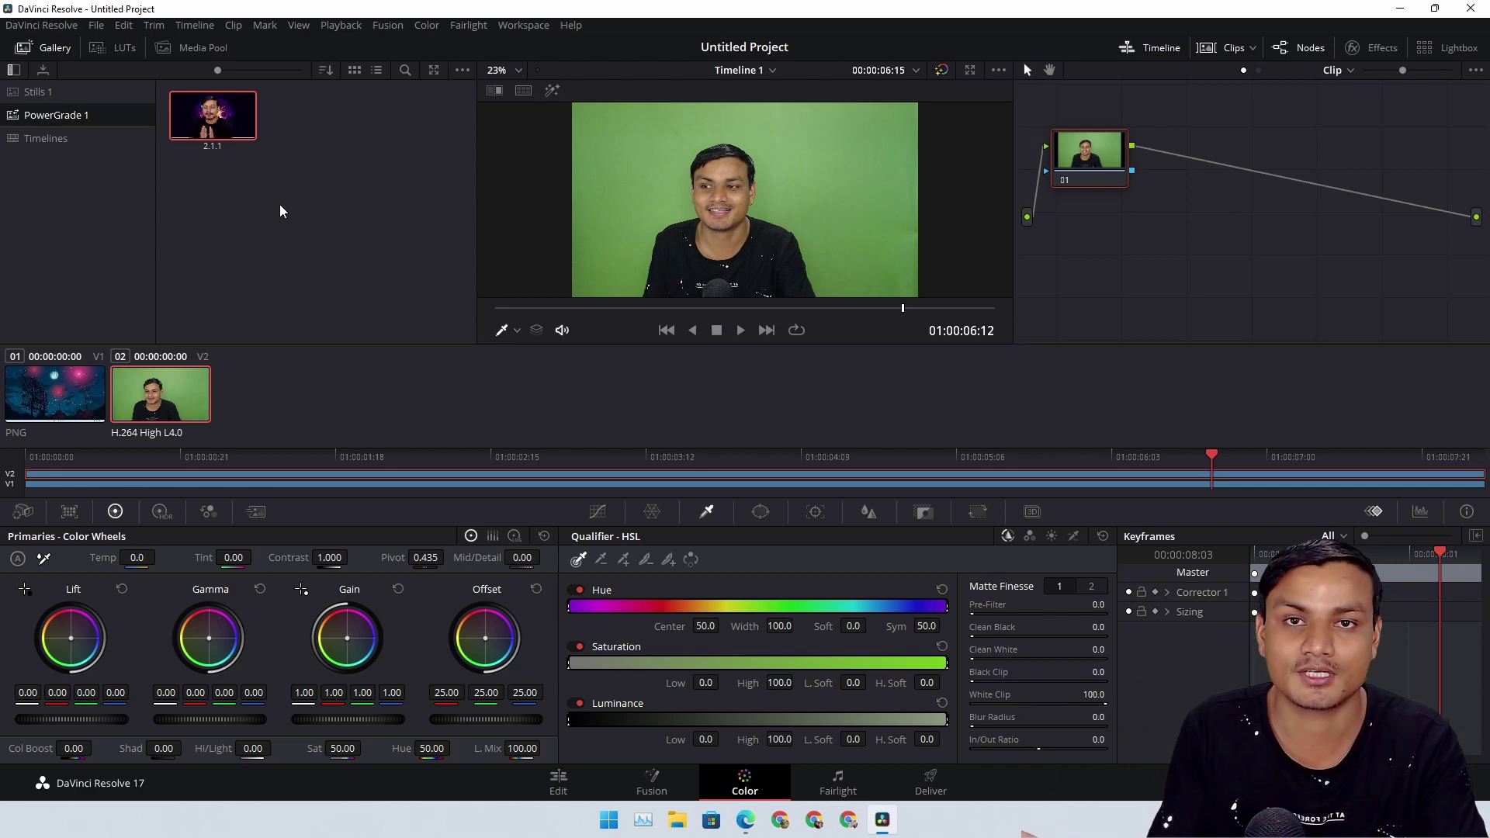
left_click_drag(213, 114, 644, 198)
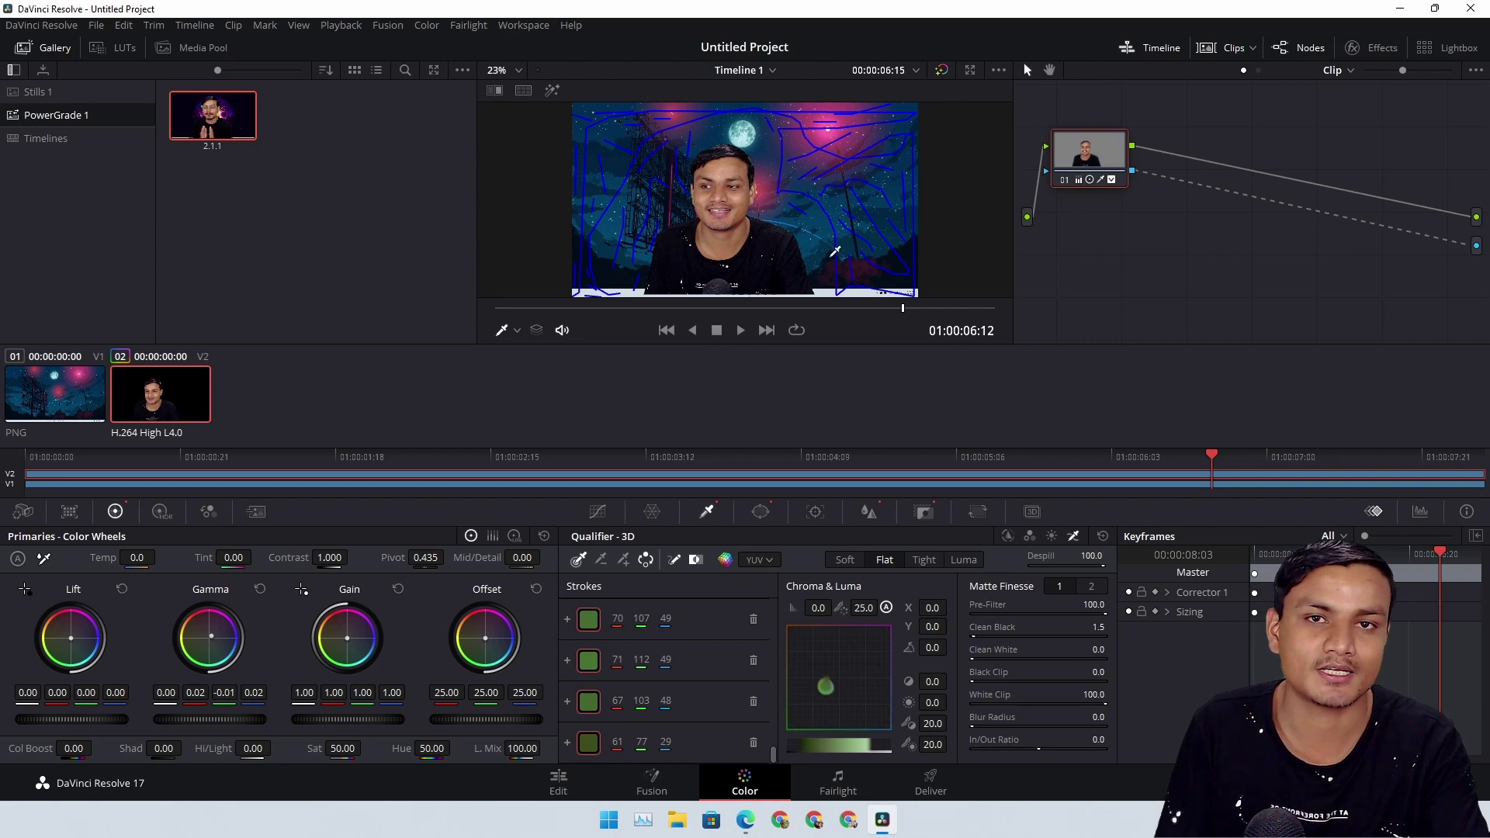
left_click(559, 780)
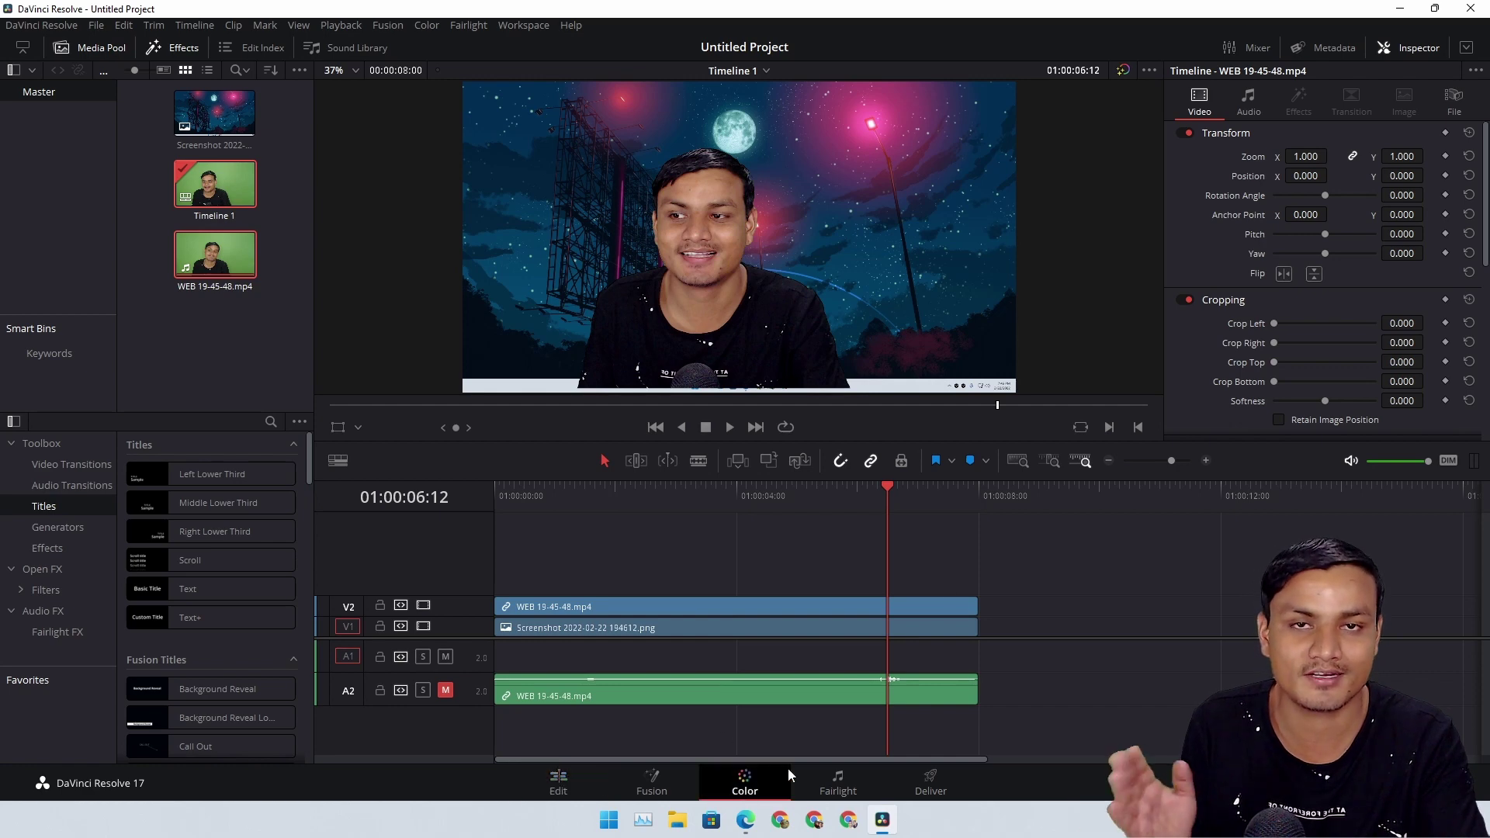
left_click(744, 780)
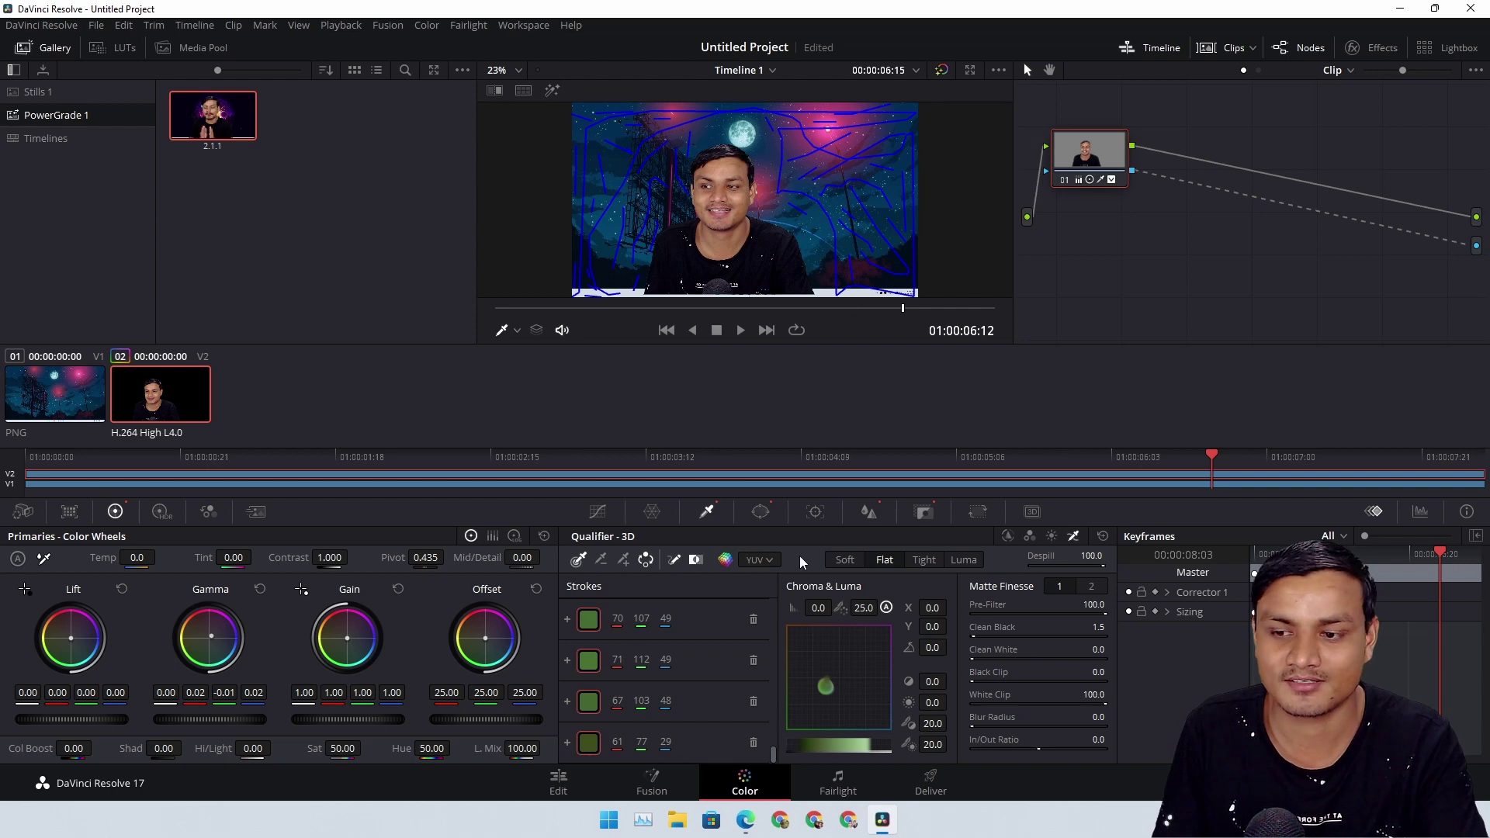
left_click(559, 780)
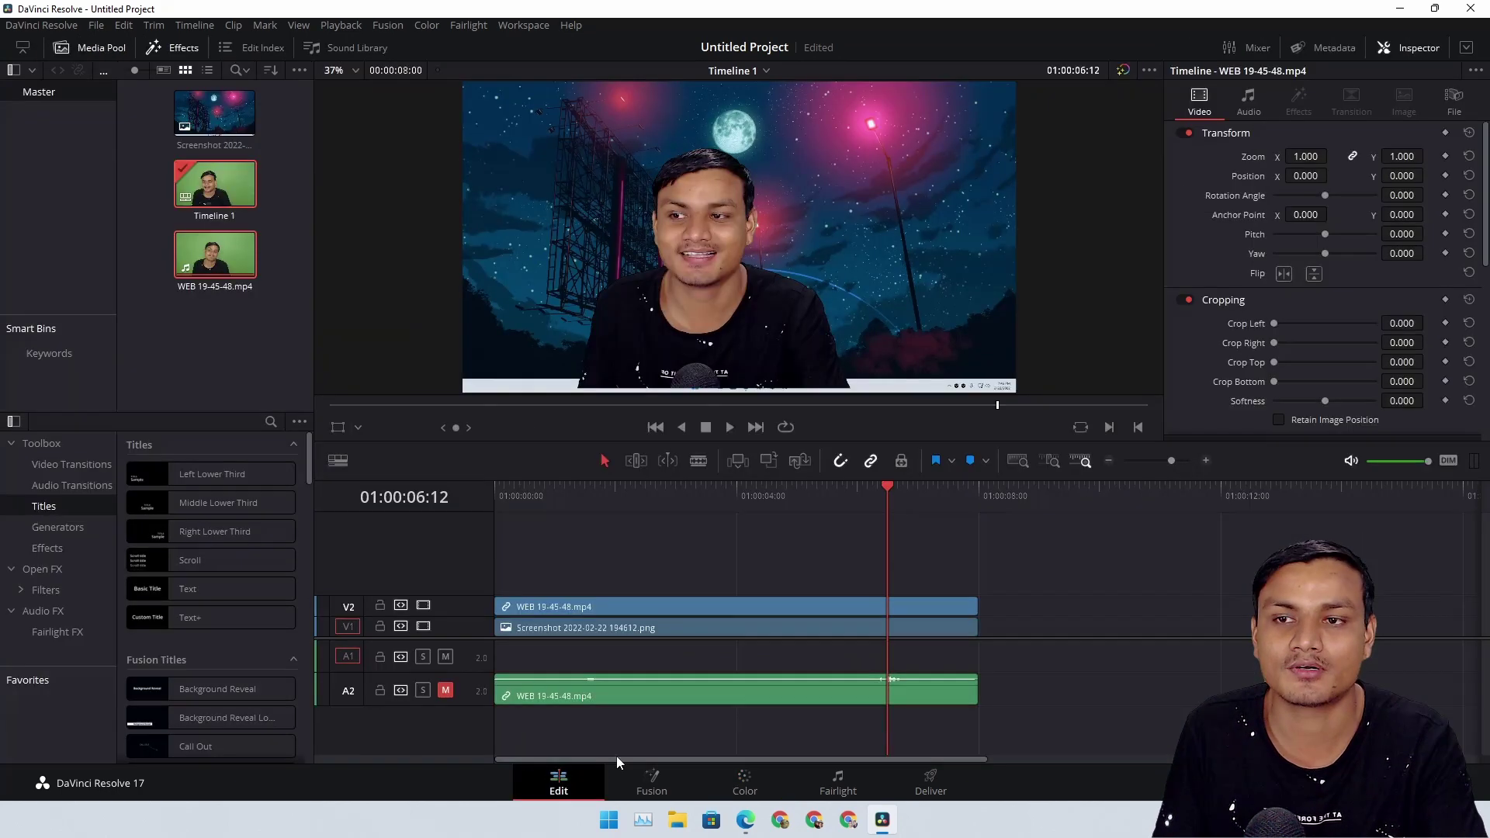
- Return to Edge and highlight the Studio 17 card's description in the Software section
left_click(1399, 9)
left_click(745, 820)
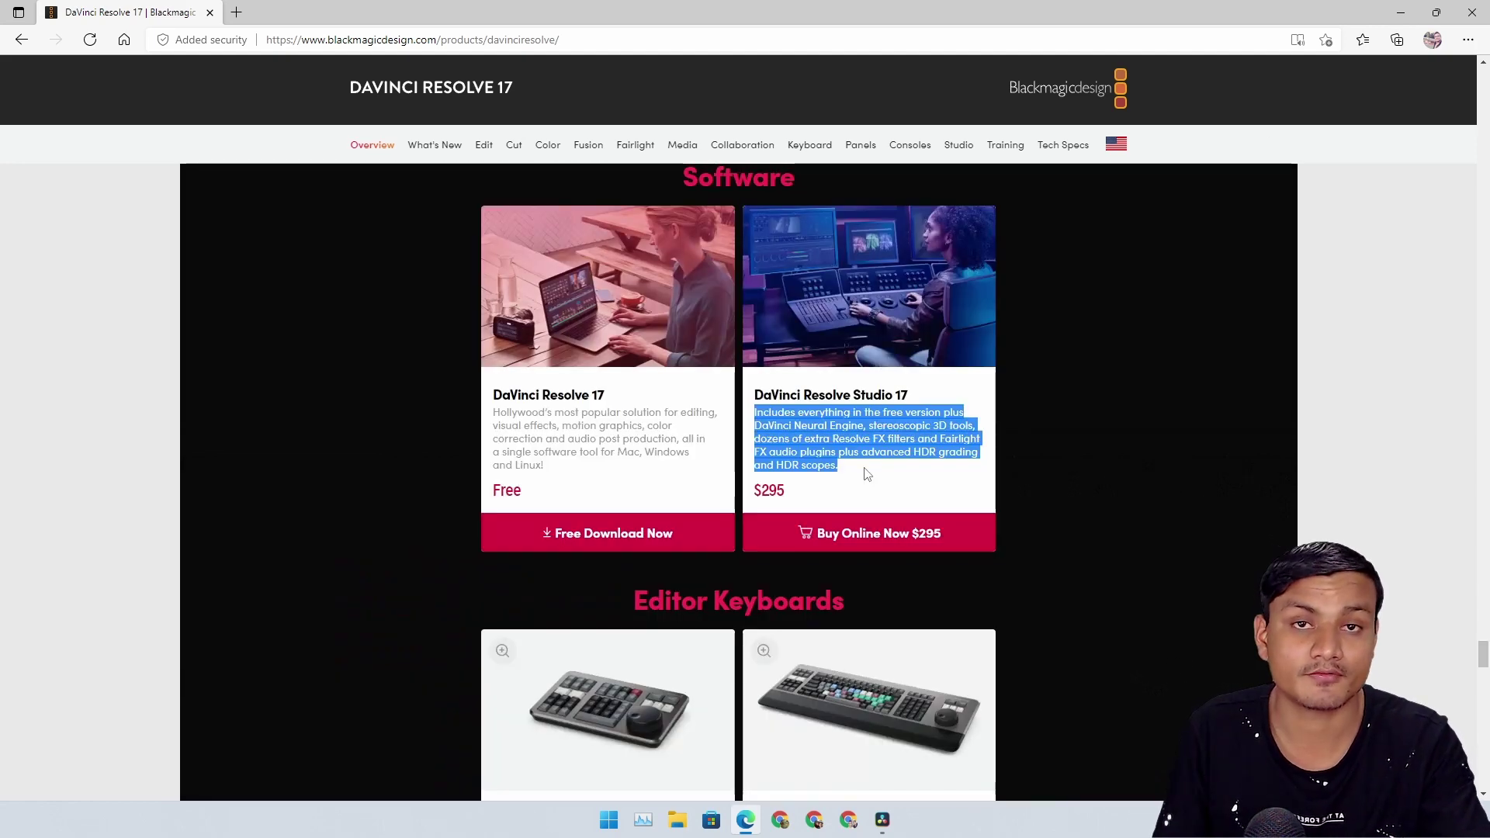
left_click(926, 427)
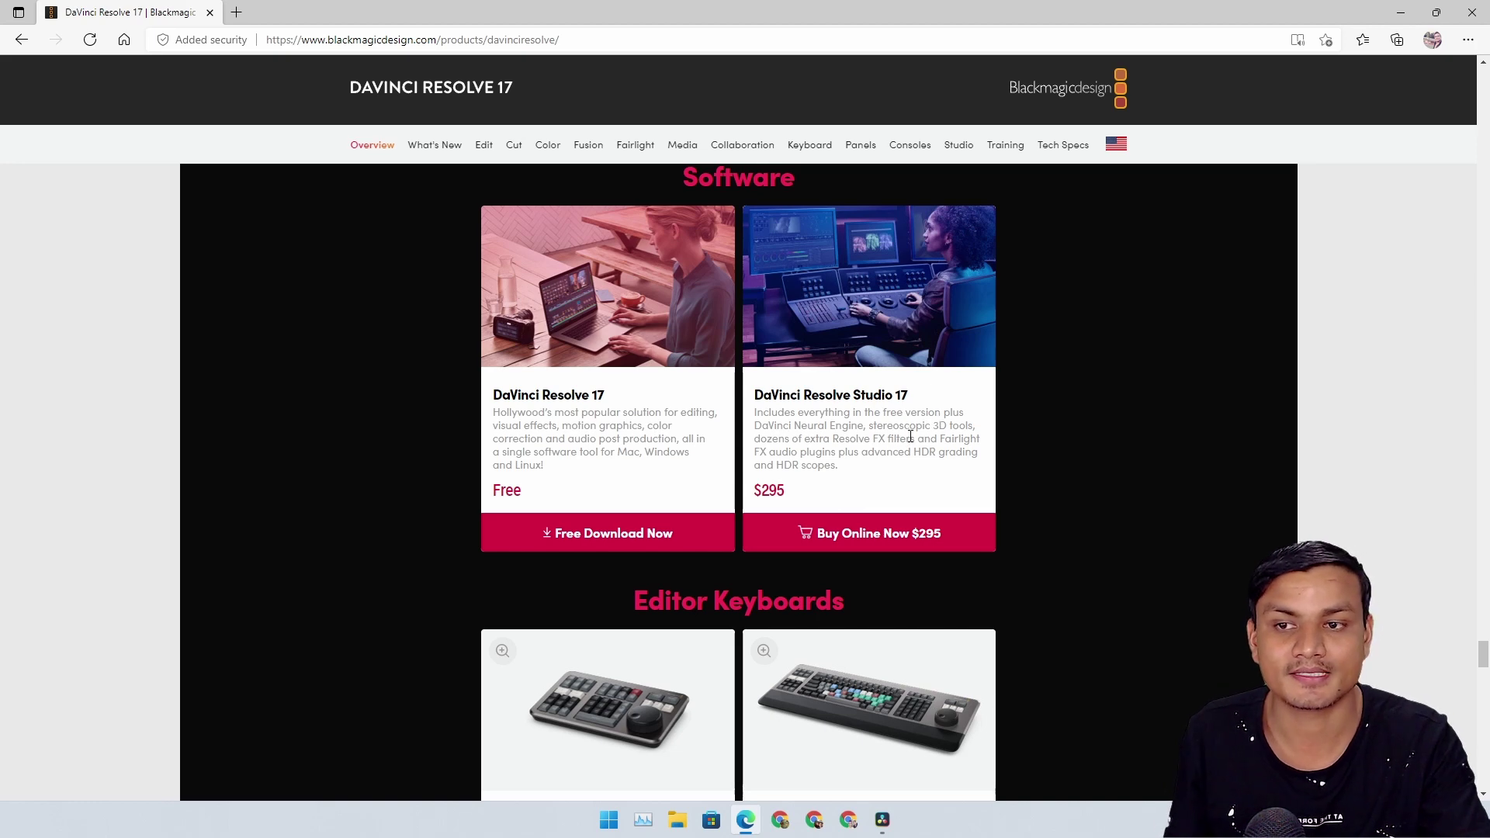
left_click_drag(757, 413, 836, 466)
left_click(861, 435)
- Compare the free Resolve 17 and $295 Studio 17 card texts, then go back with Alt+Left
left_click_drag(492, 396, 696, 467)
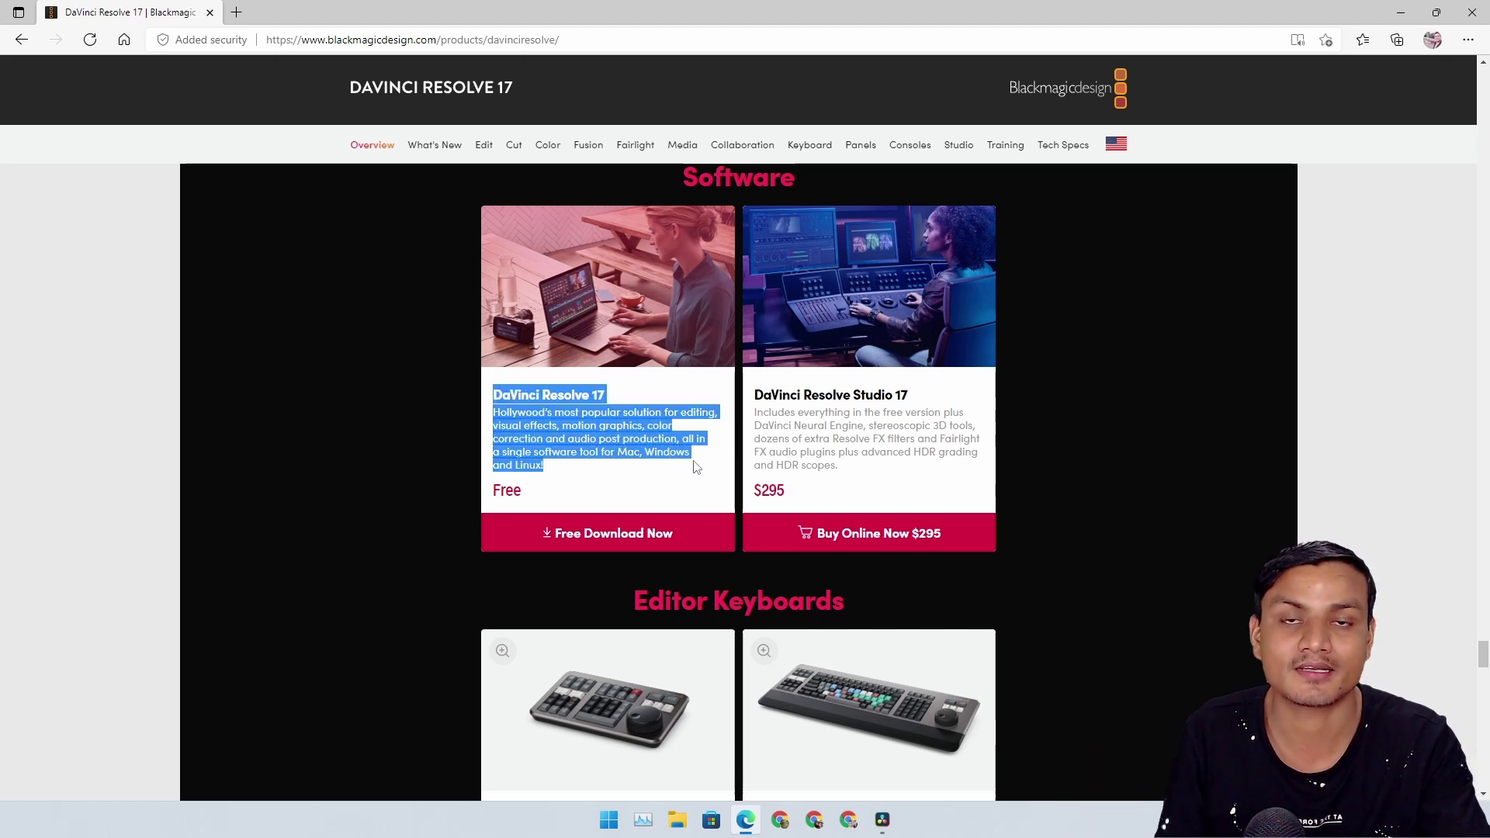
left_click(563, 461)
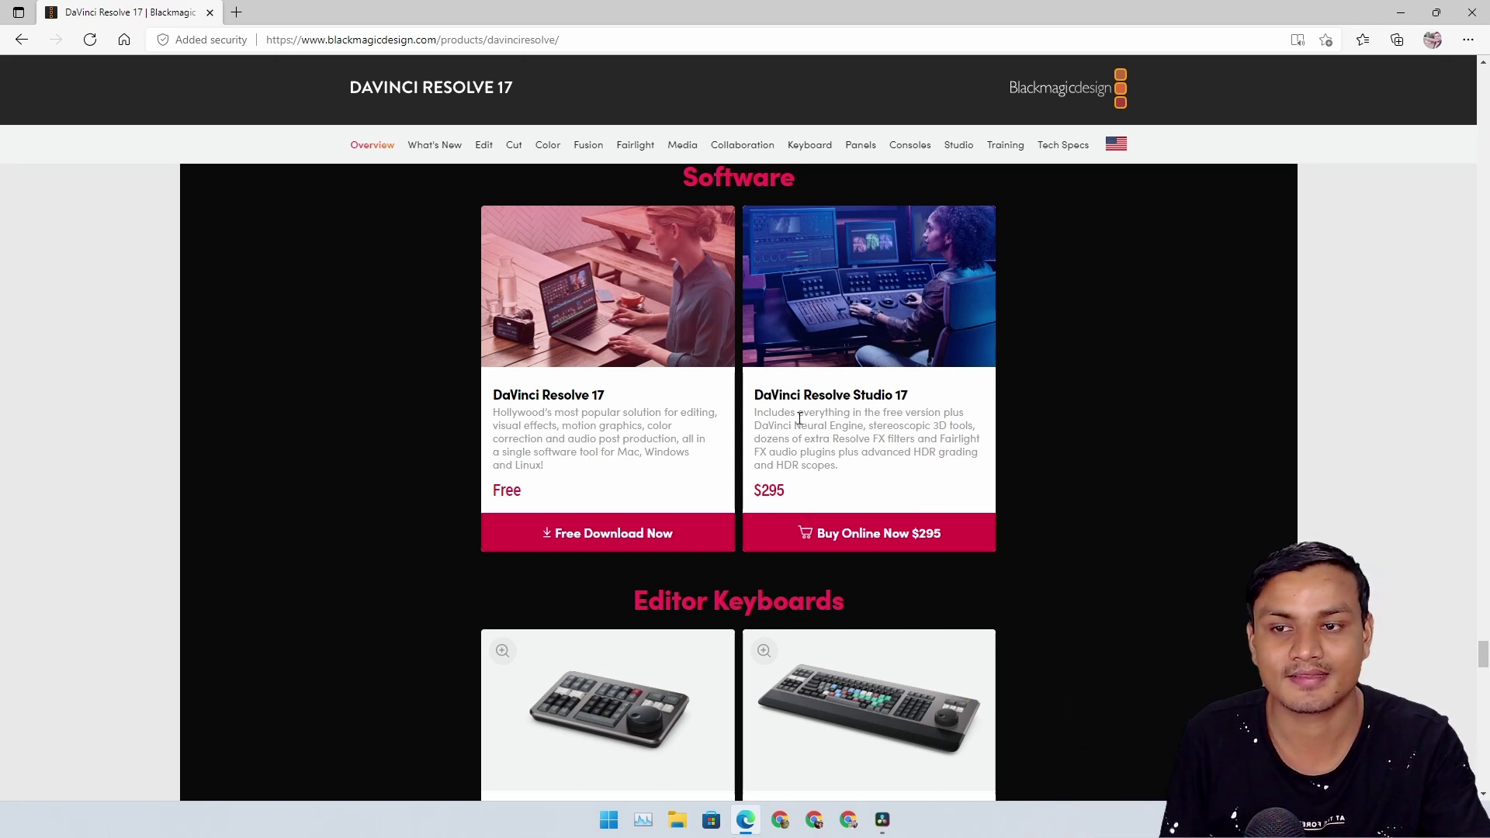
left_click_drag(755, 394, 840, 469)
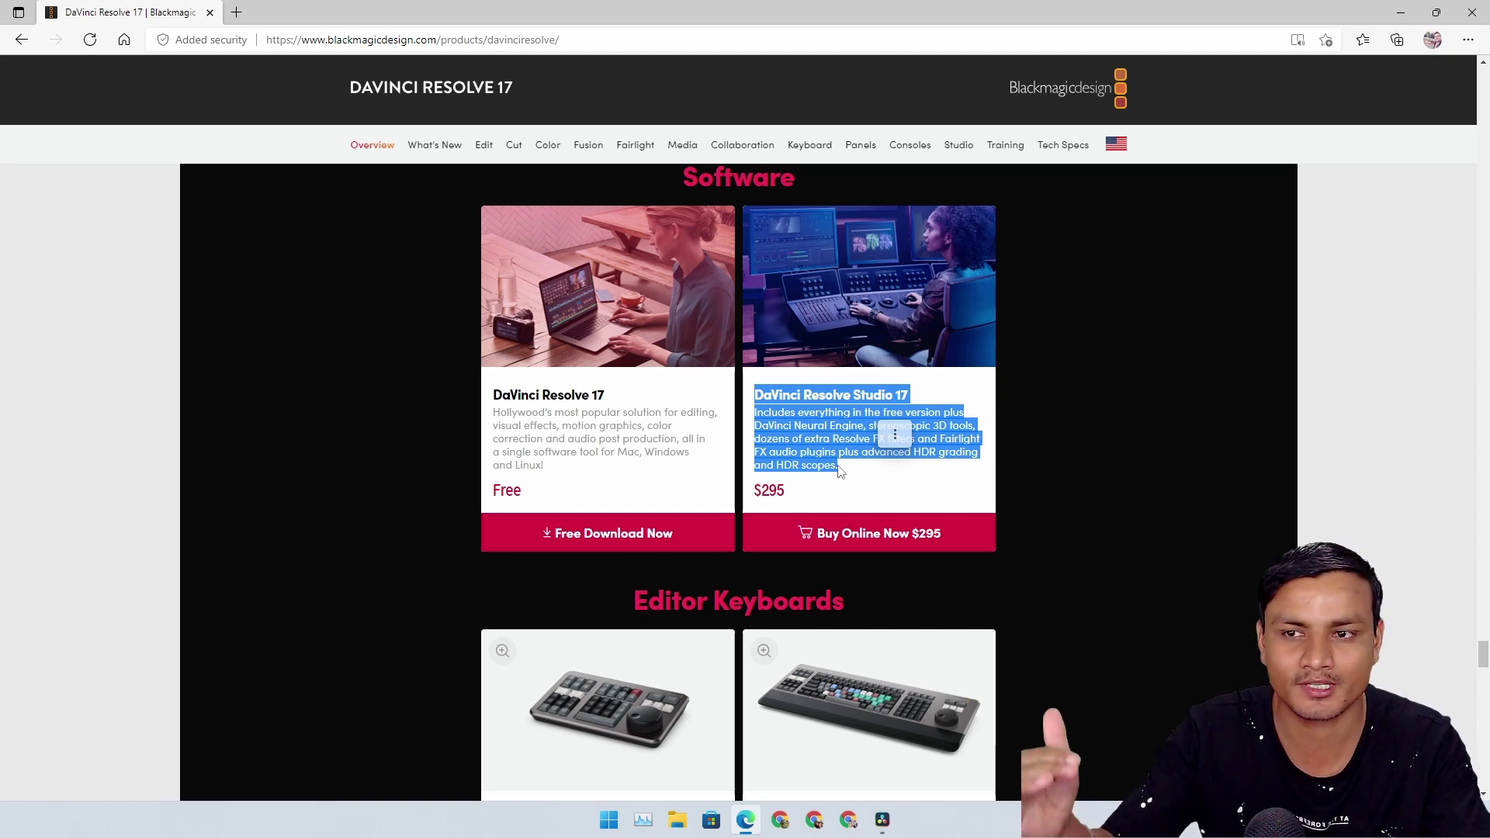
left_click_drag(492, 393, 693, 466)
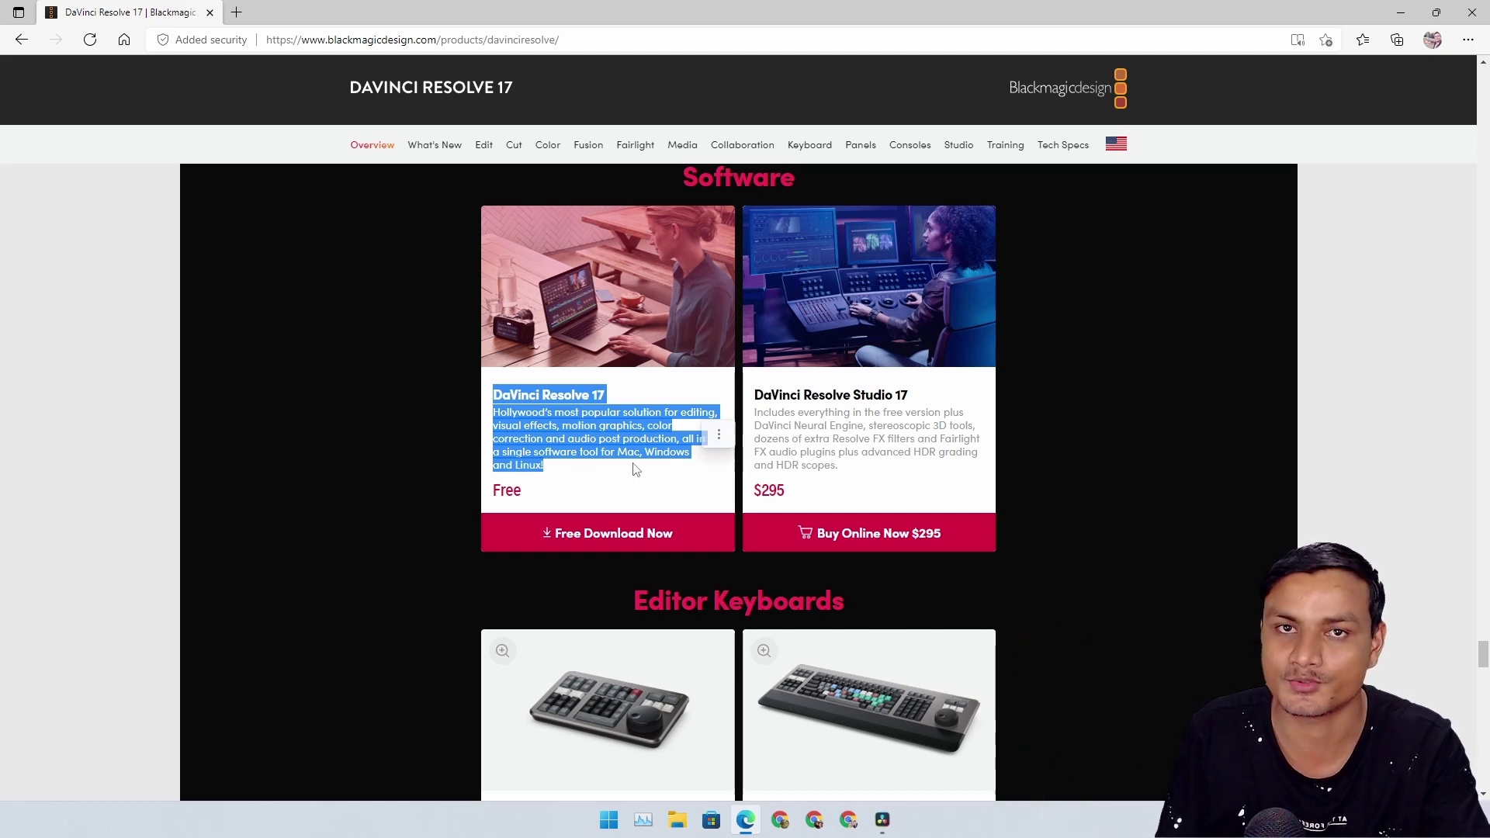
key("alt+Left")
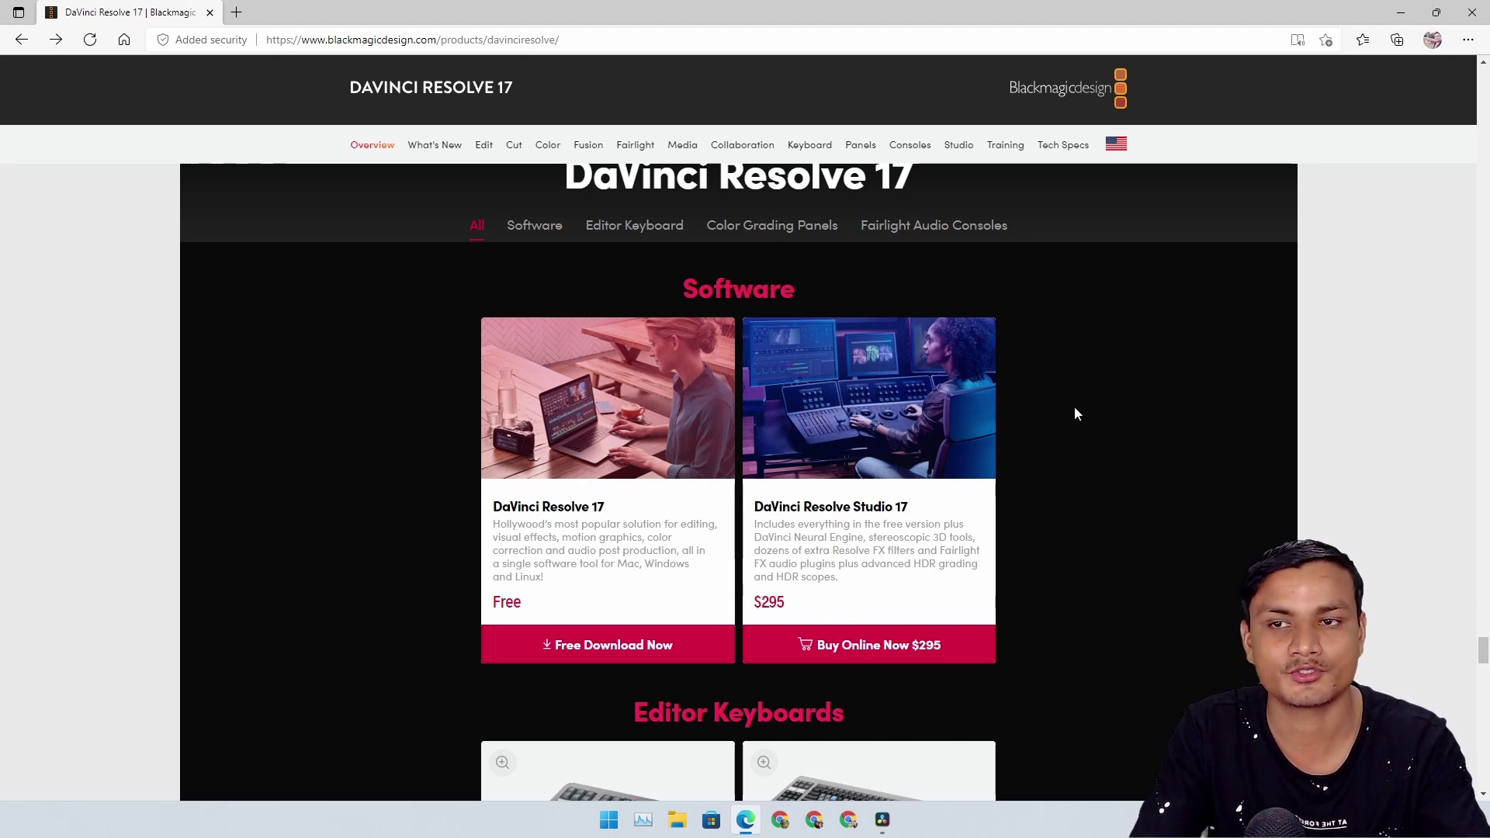
- Glance at Resolve, then open the DaVinci Resolve 17 Training page from the product navigation bar
scroll(1072, 408, "up", 2)
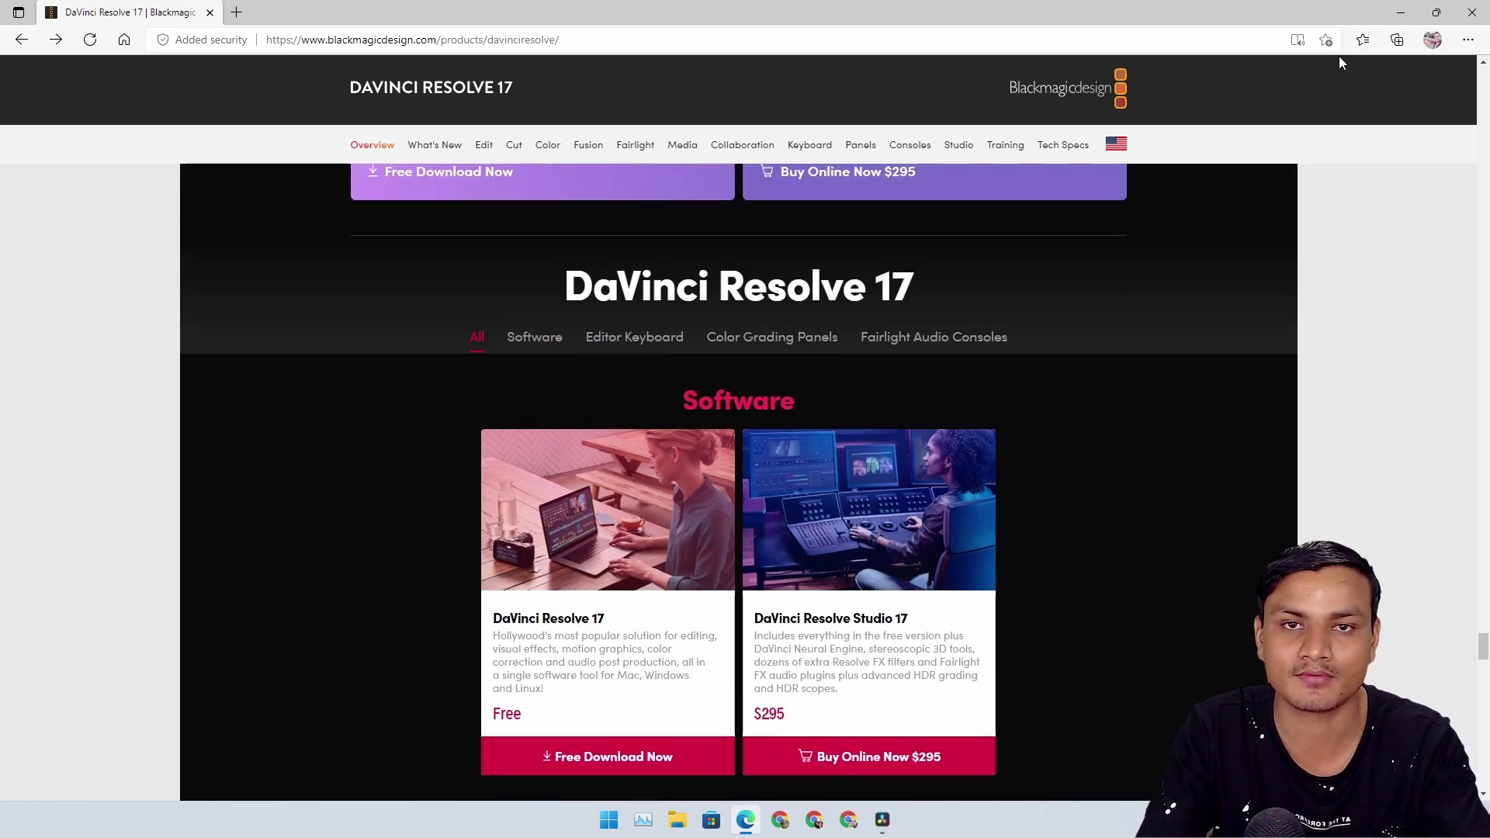
left_click(1401, 13)
left_click(886, 819)
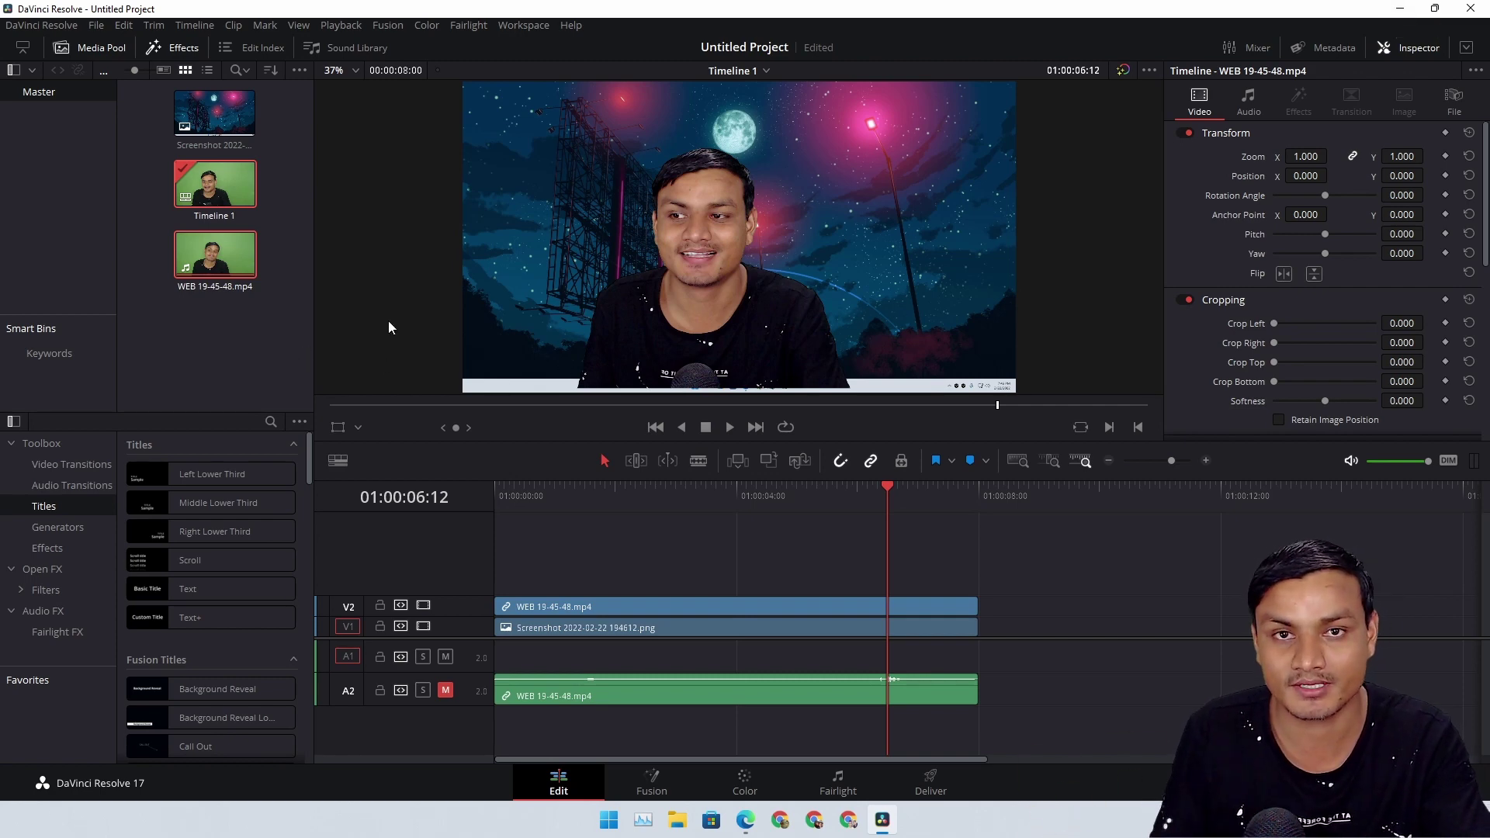
left_click(1397, 13)
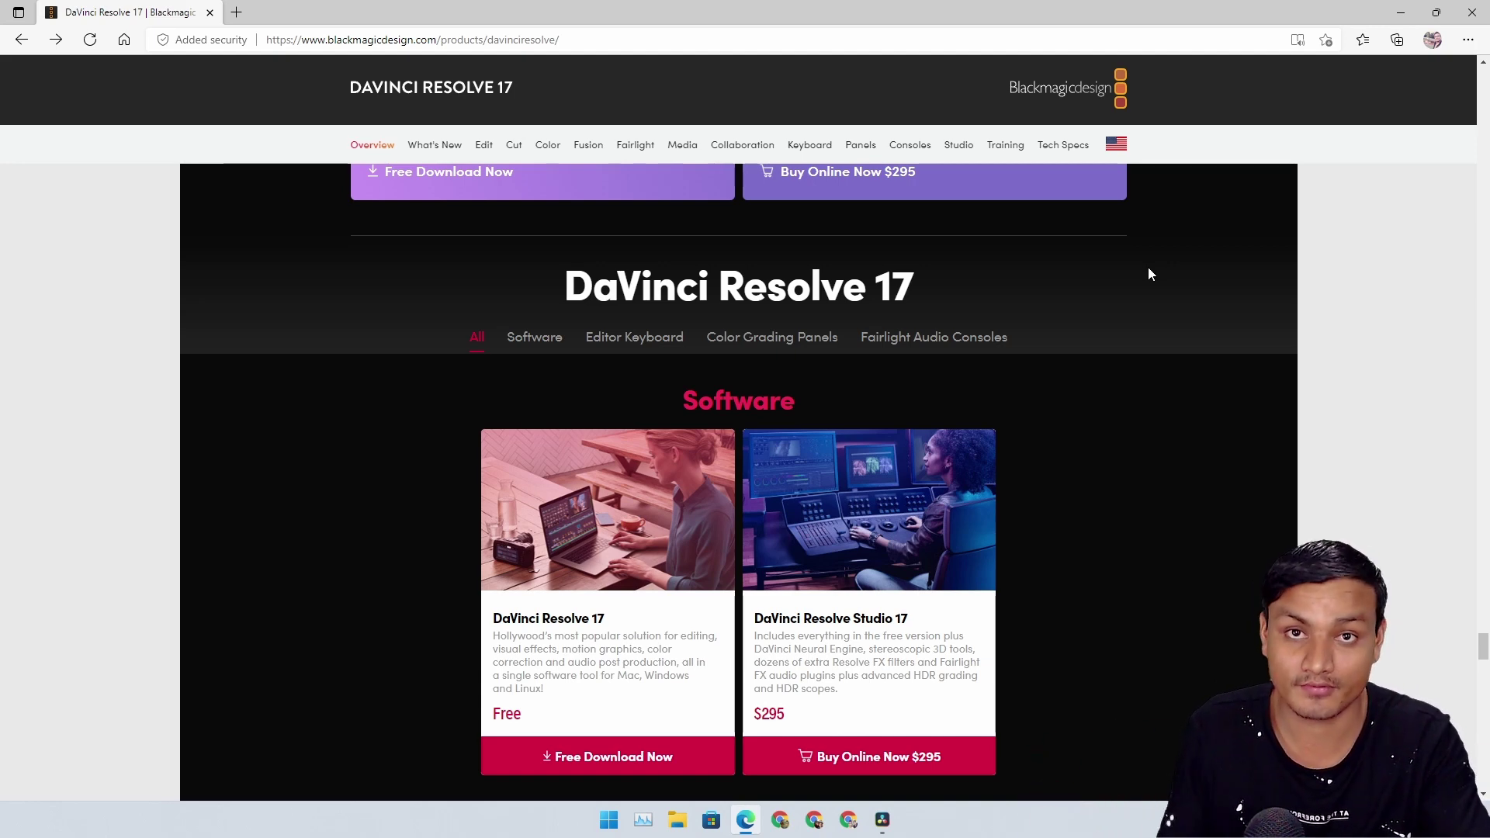
scroll(953, 284, "down", 3)
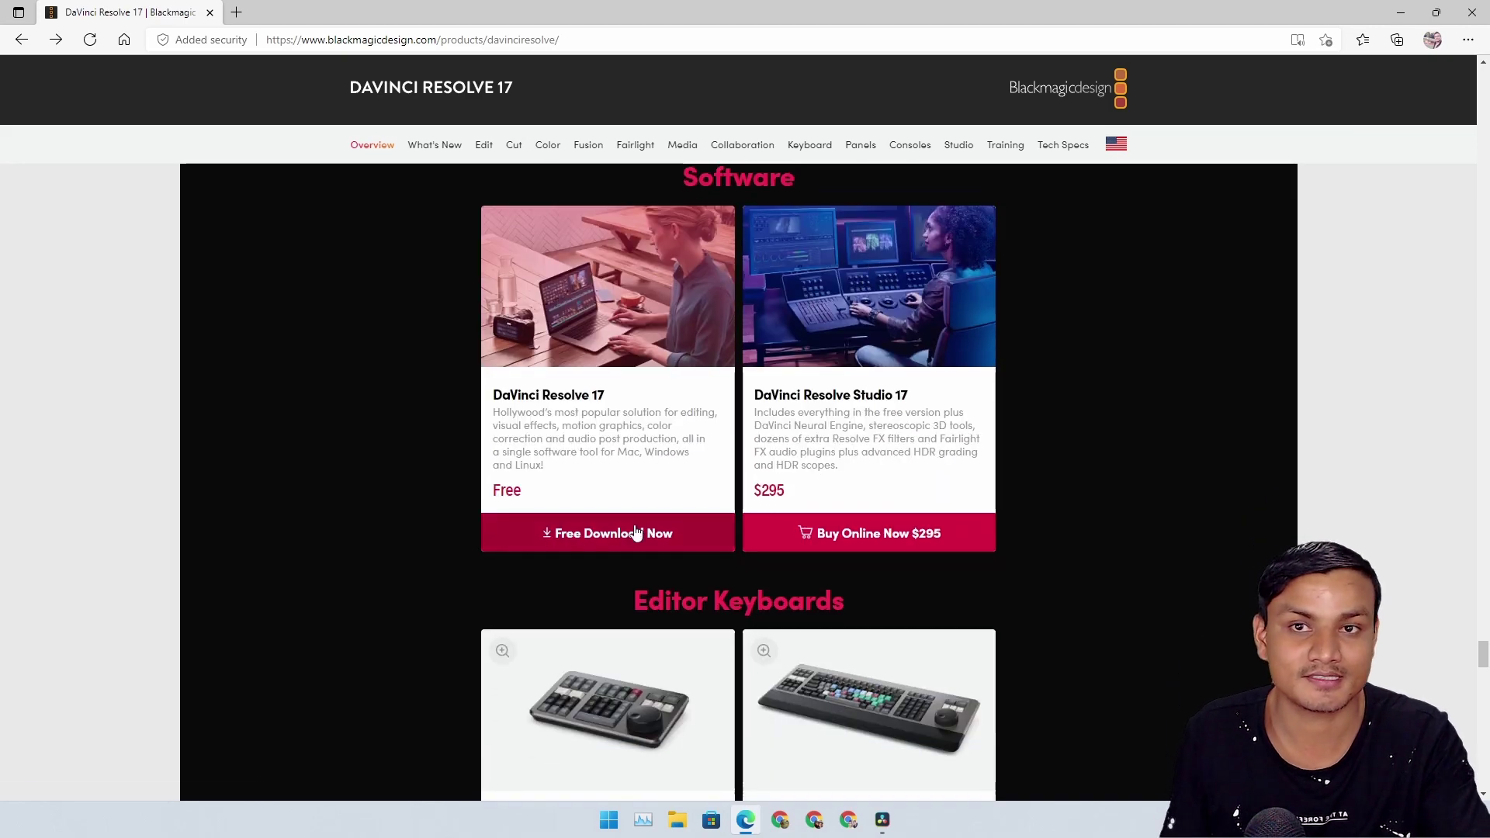
left_click(1005, 145)
scroll(1000, 455, "down", 9)
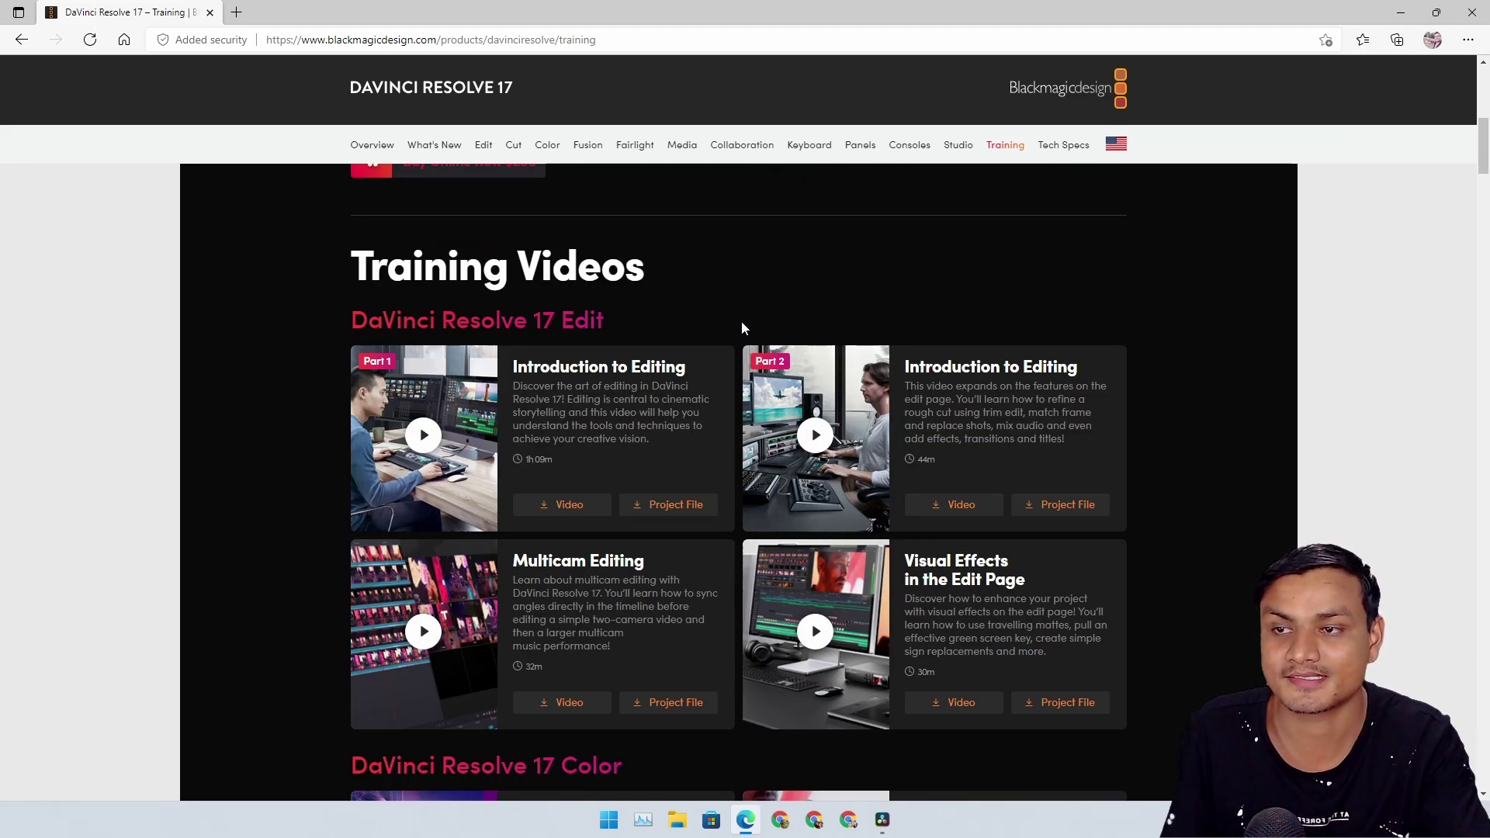
scroll(741, 320, "down", 3)
scroll(744, 314, "up", 3)
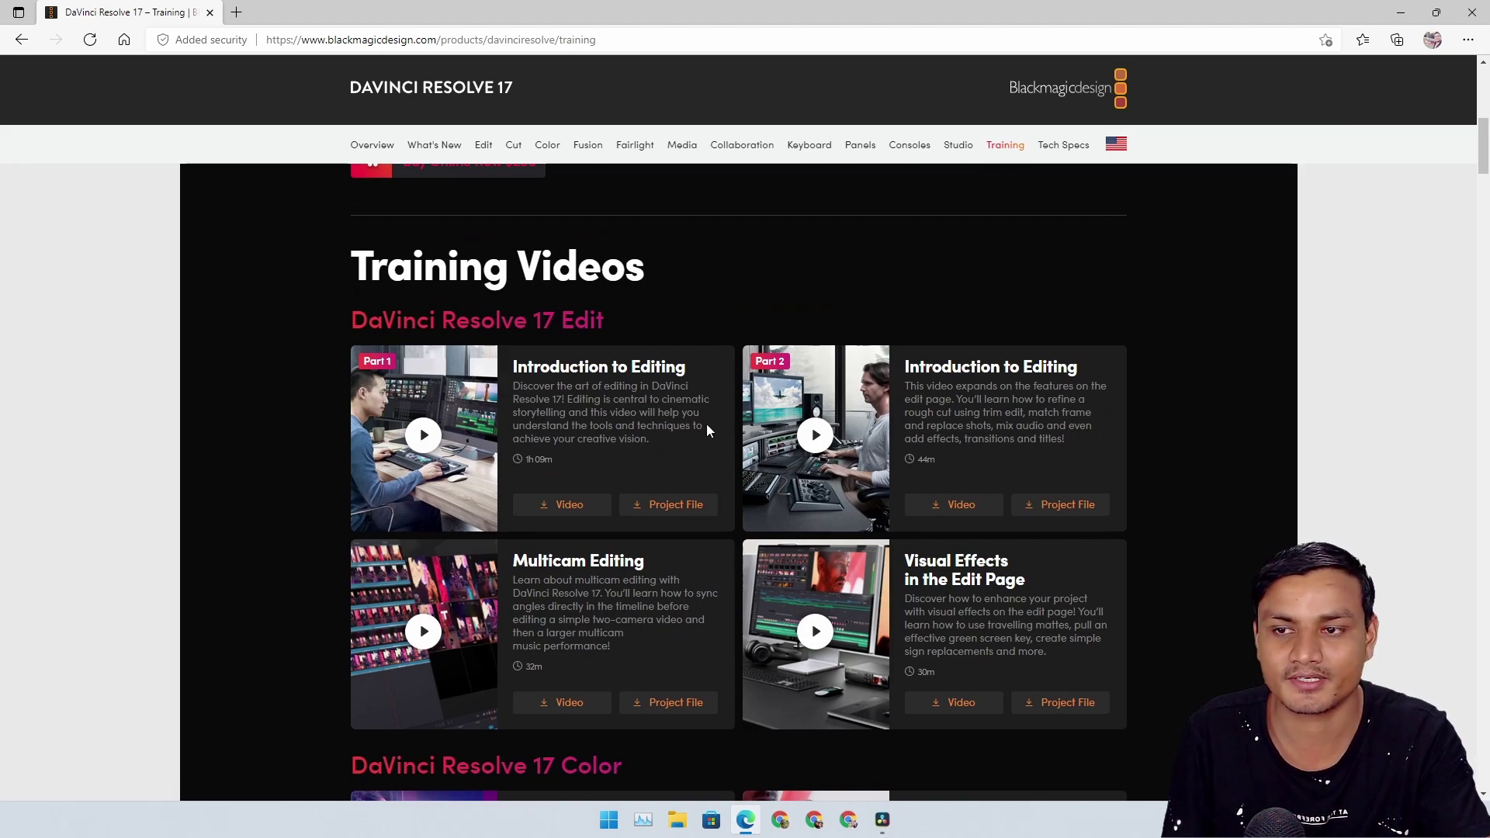
scroll(734, 399, "down", 4)
scroll(733, 397, "down", 2)
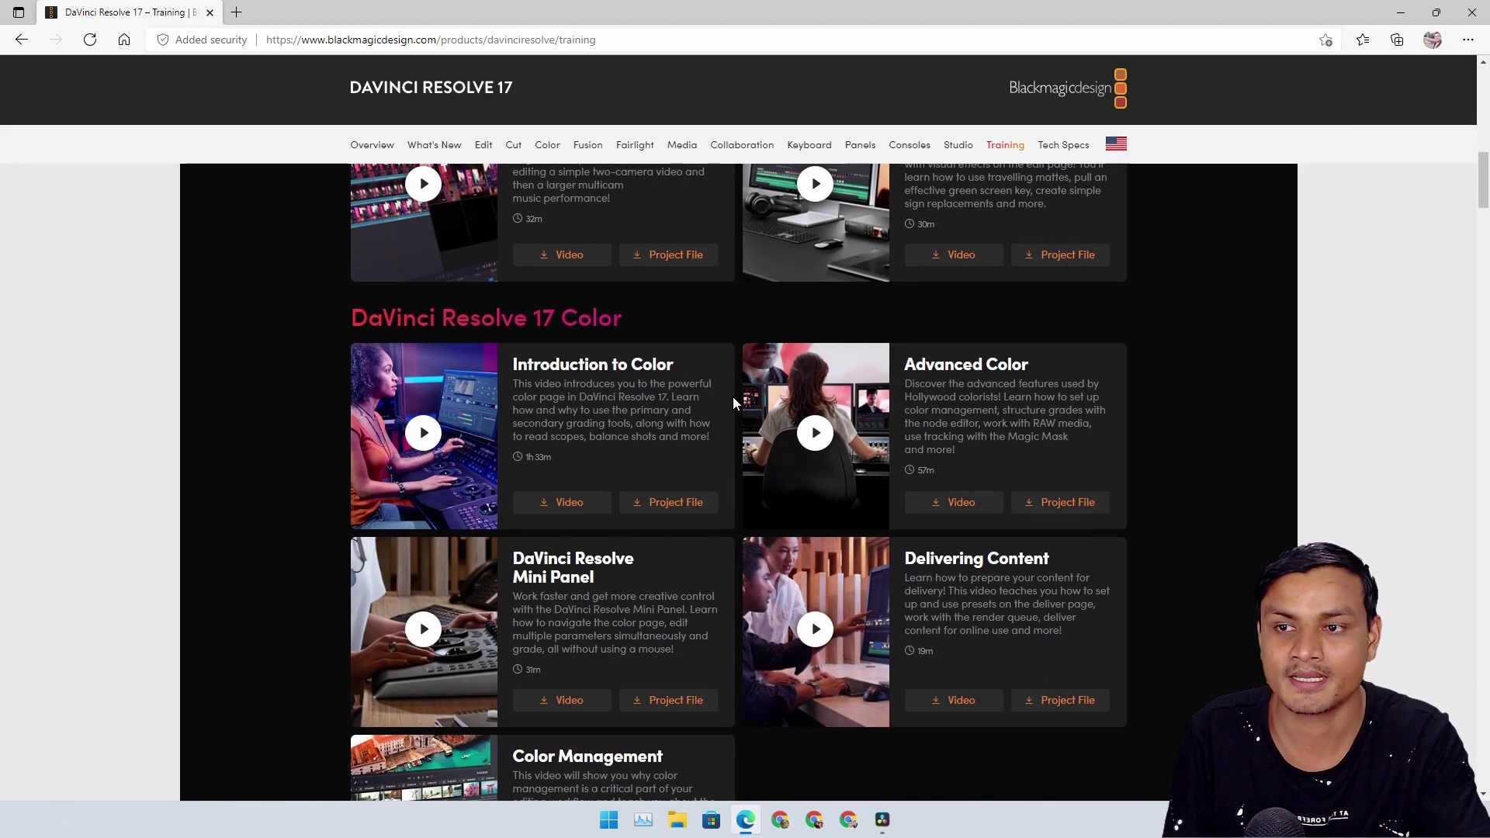
scroll(733, 397, "up", 6)
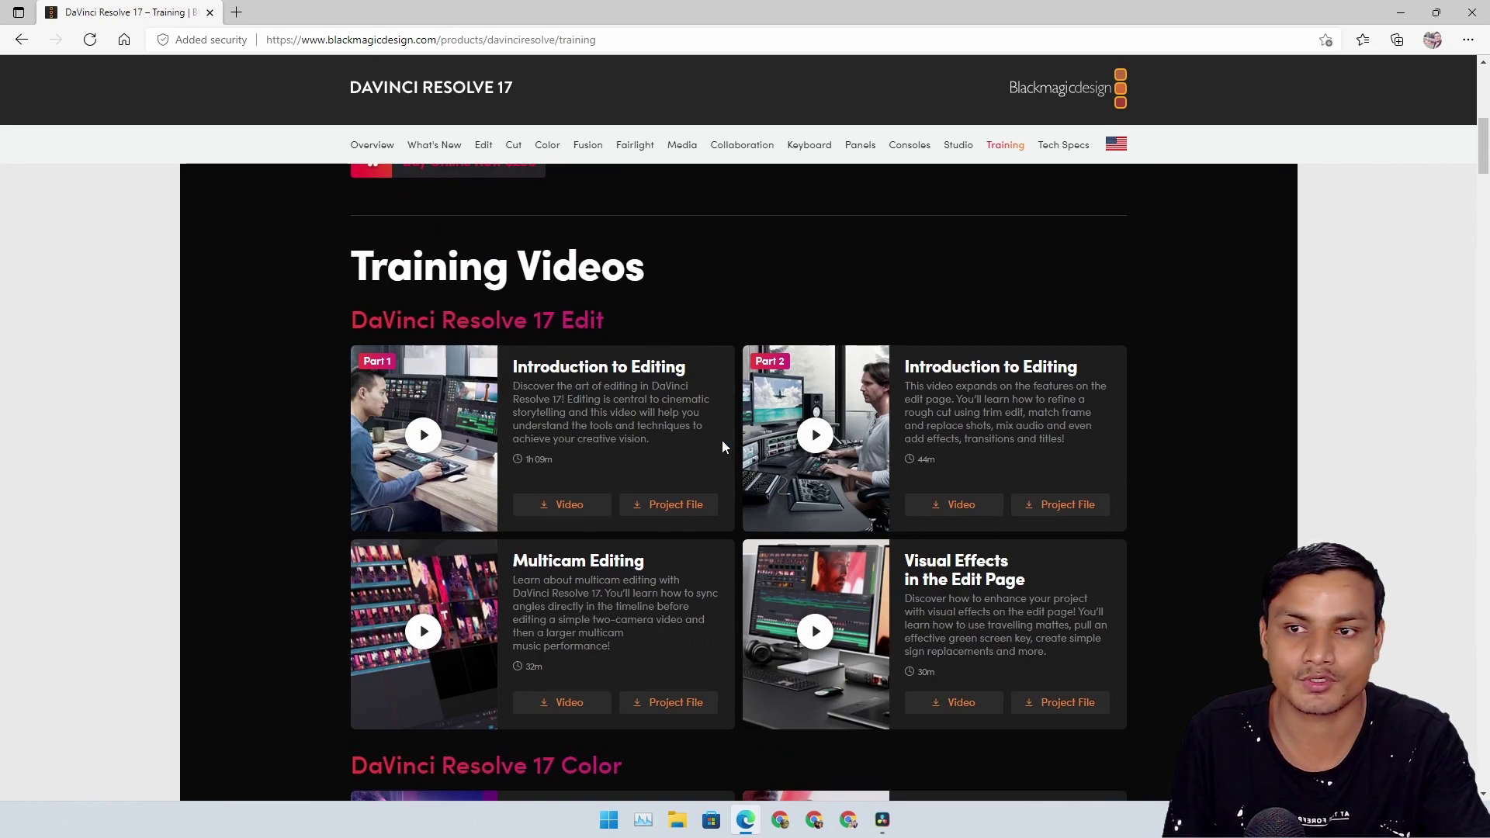
scroll(738, 409, "down", 6)
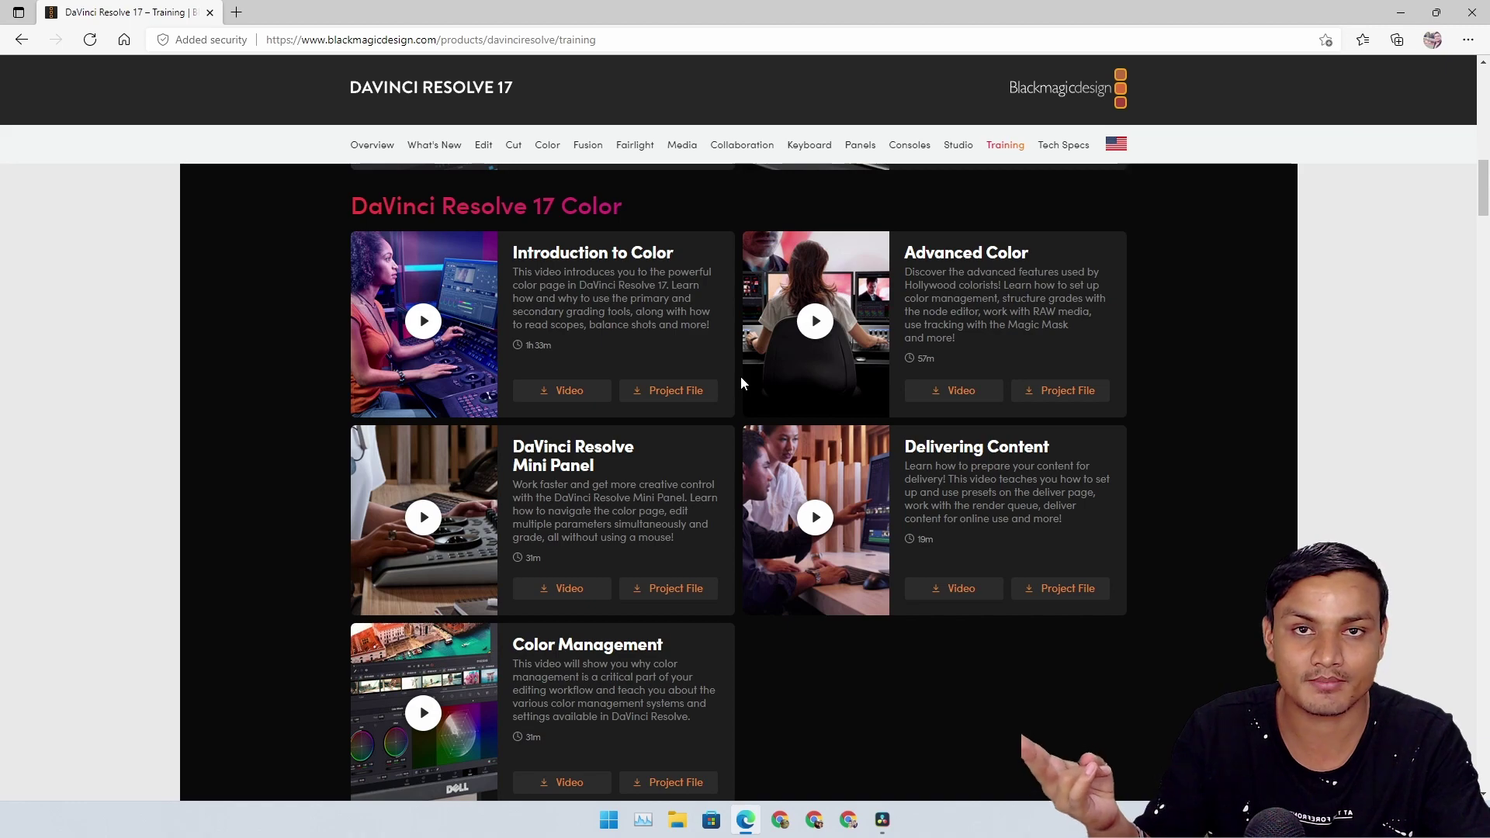
scroll(741, 376, "up", 8)
scroll(737, 380, "up", 3)
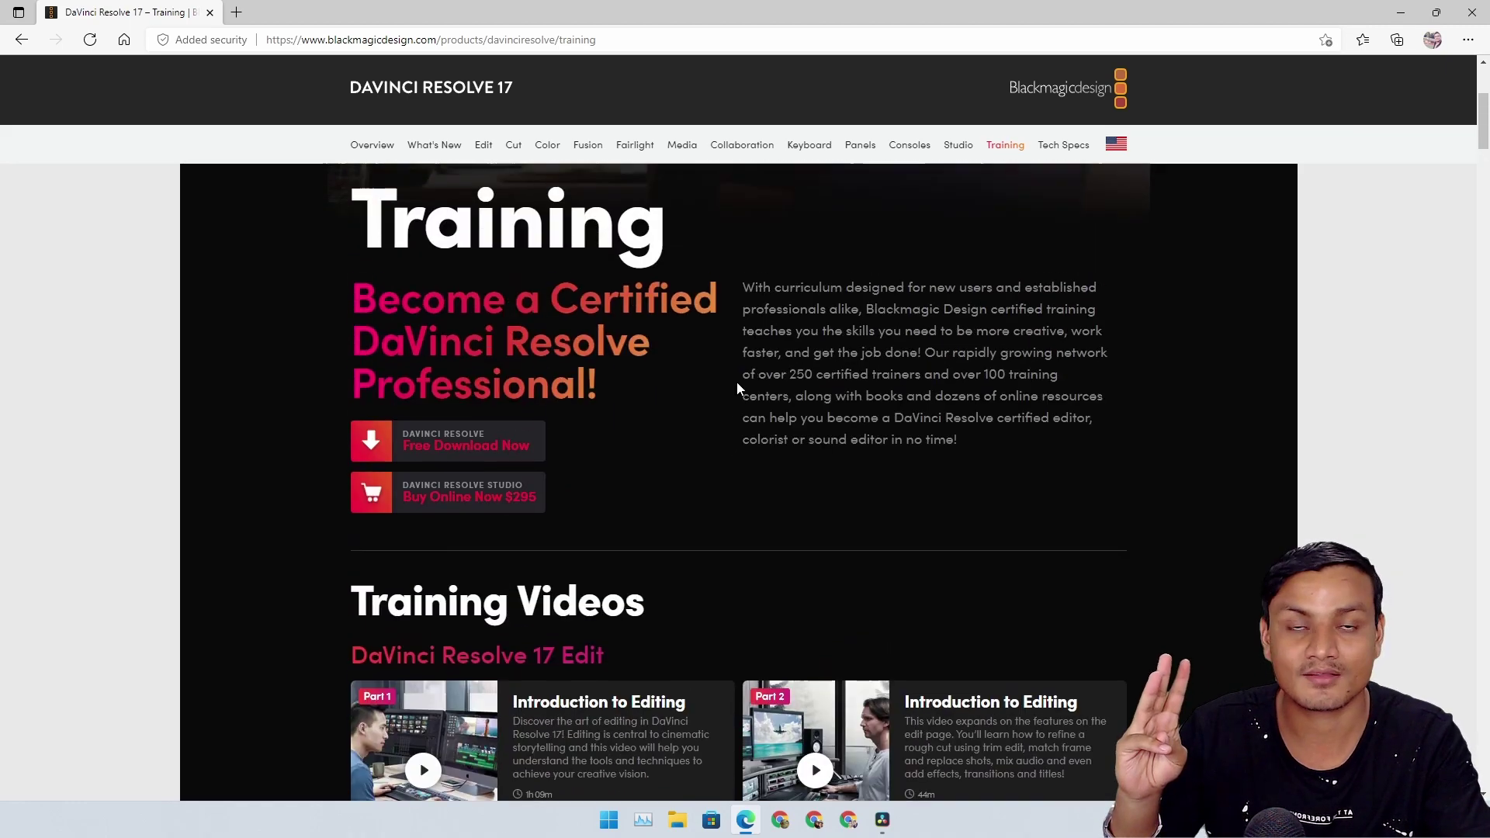
scroll(737, 382, "down", 6)
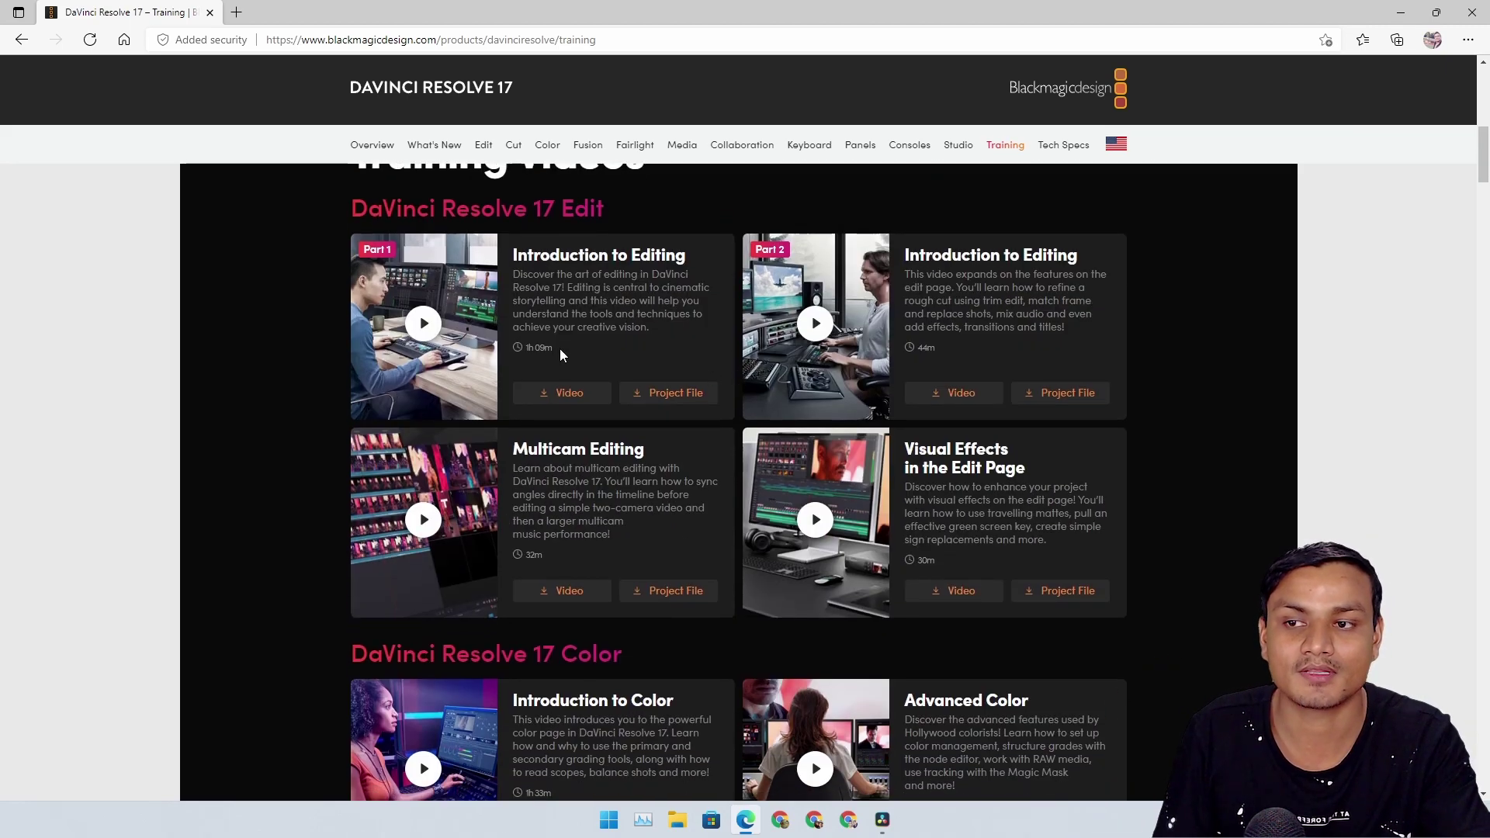
left_click_drag(560, 348, 522, 347)
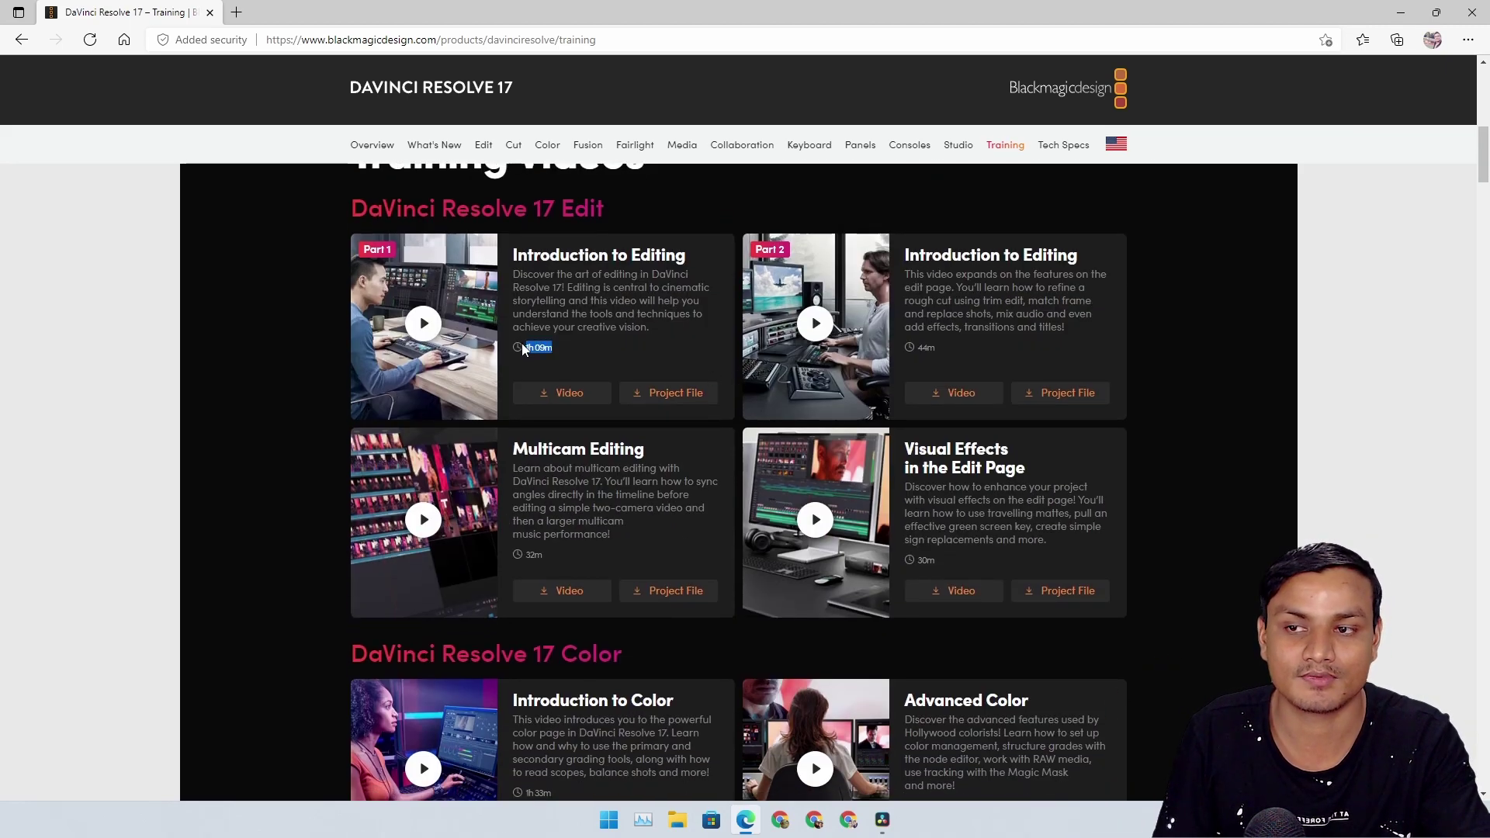
left_click(633, 348)
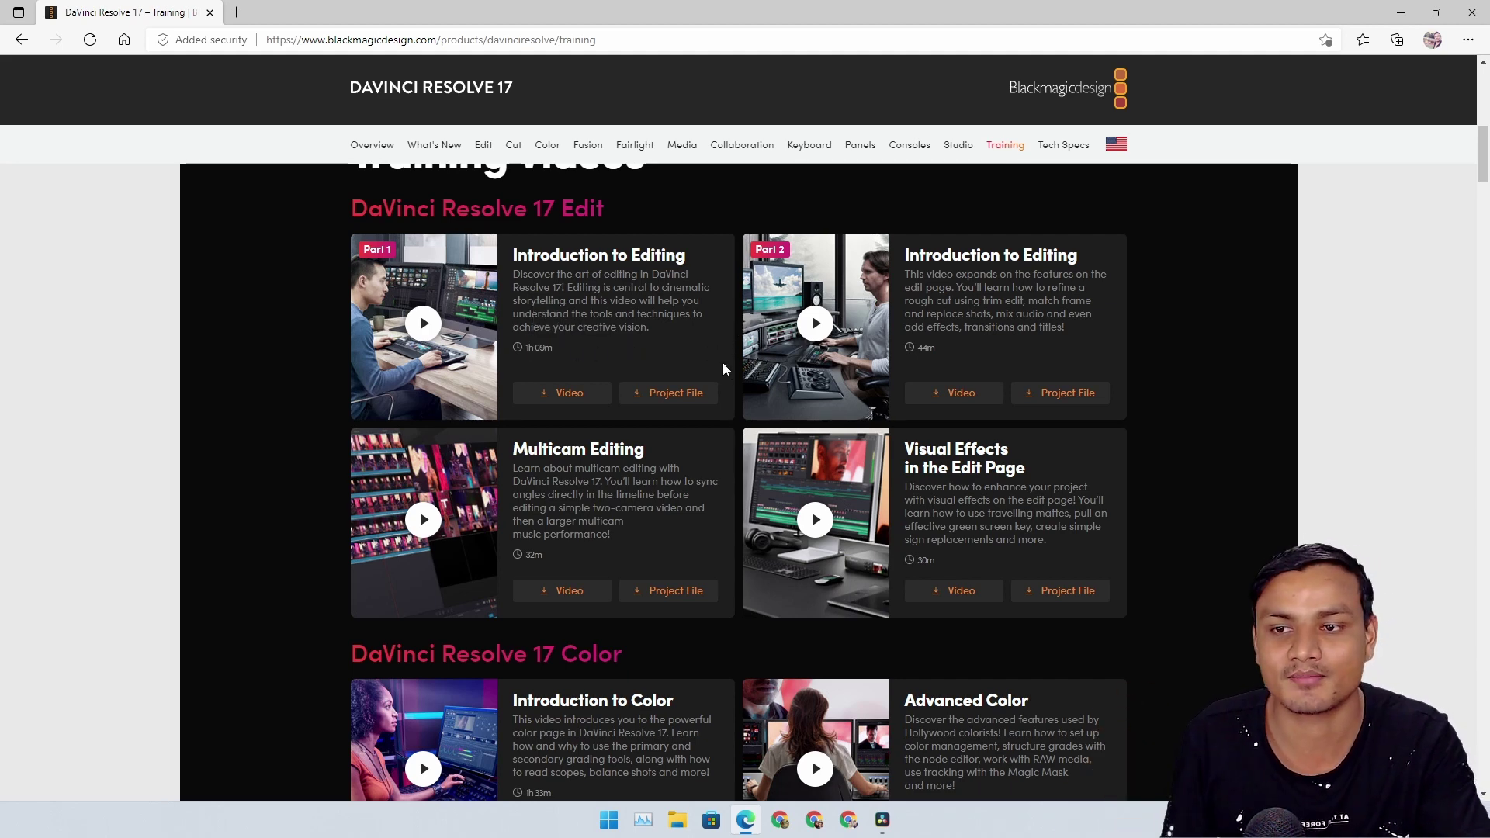
scroll(727, 365, "down", 8)
scroll(742, 423, "up", 10)
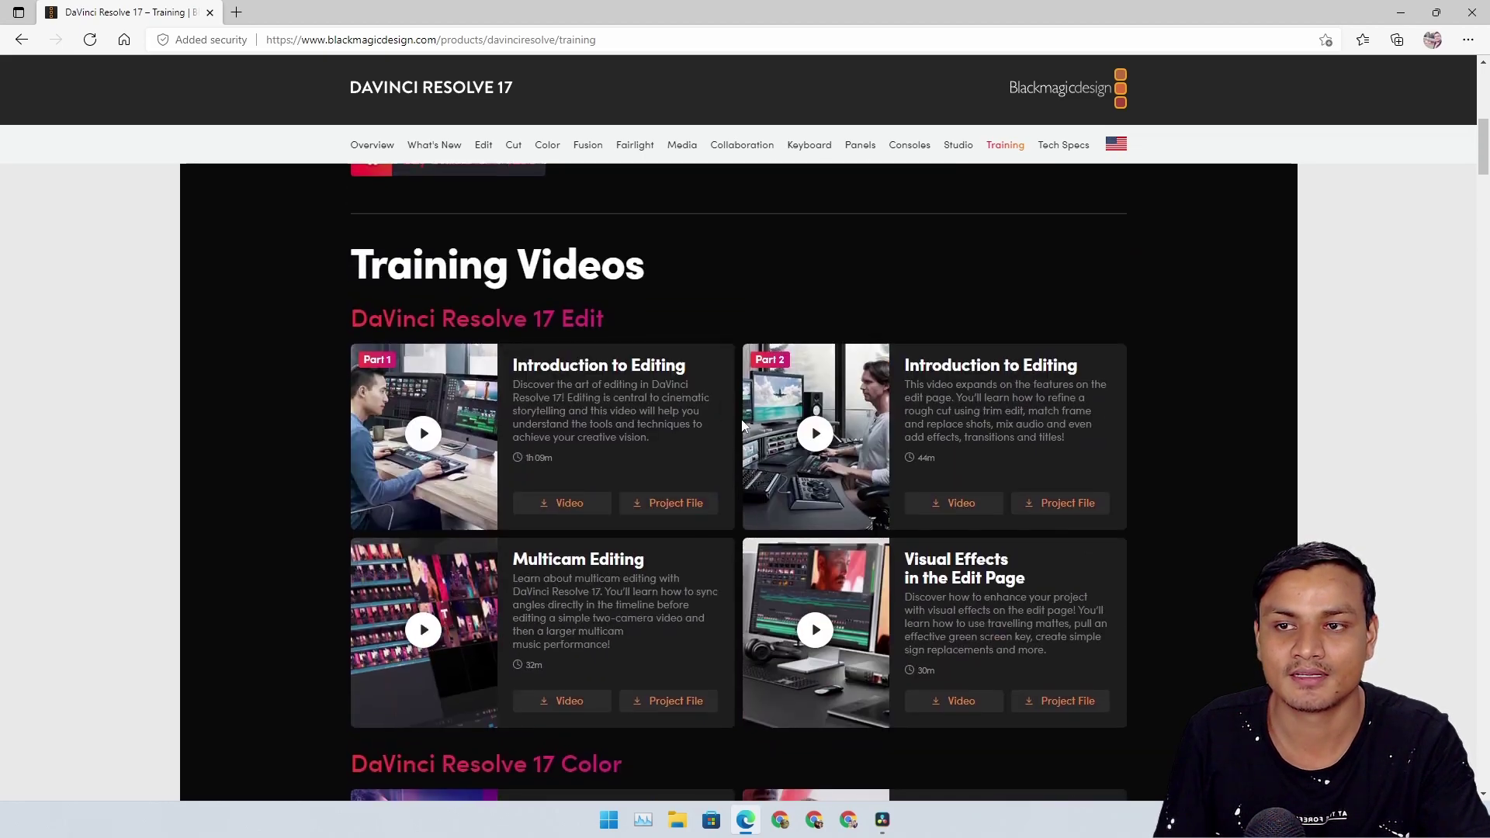
- Scroll to the top of the DaVinci Resolve 17 Training page
scroll(742, 423, "up", 5)
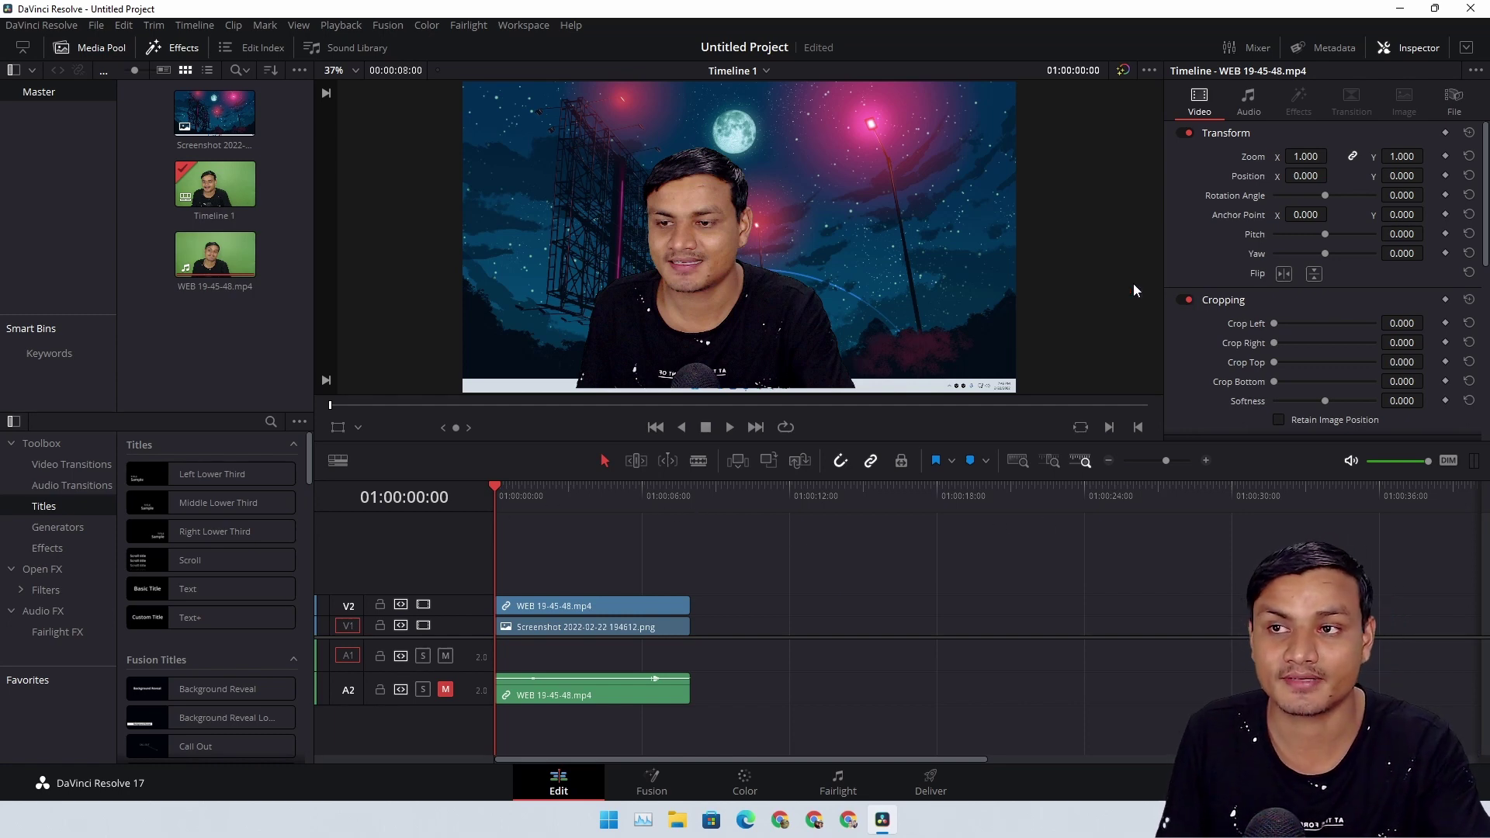
key("q")
left_click(640, 574)
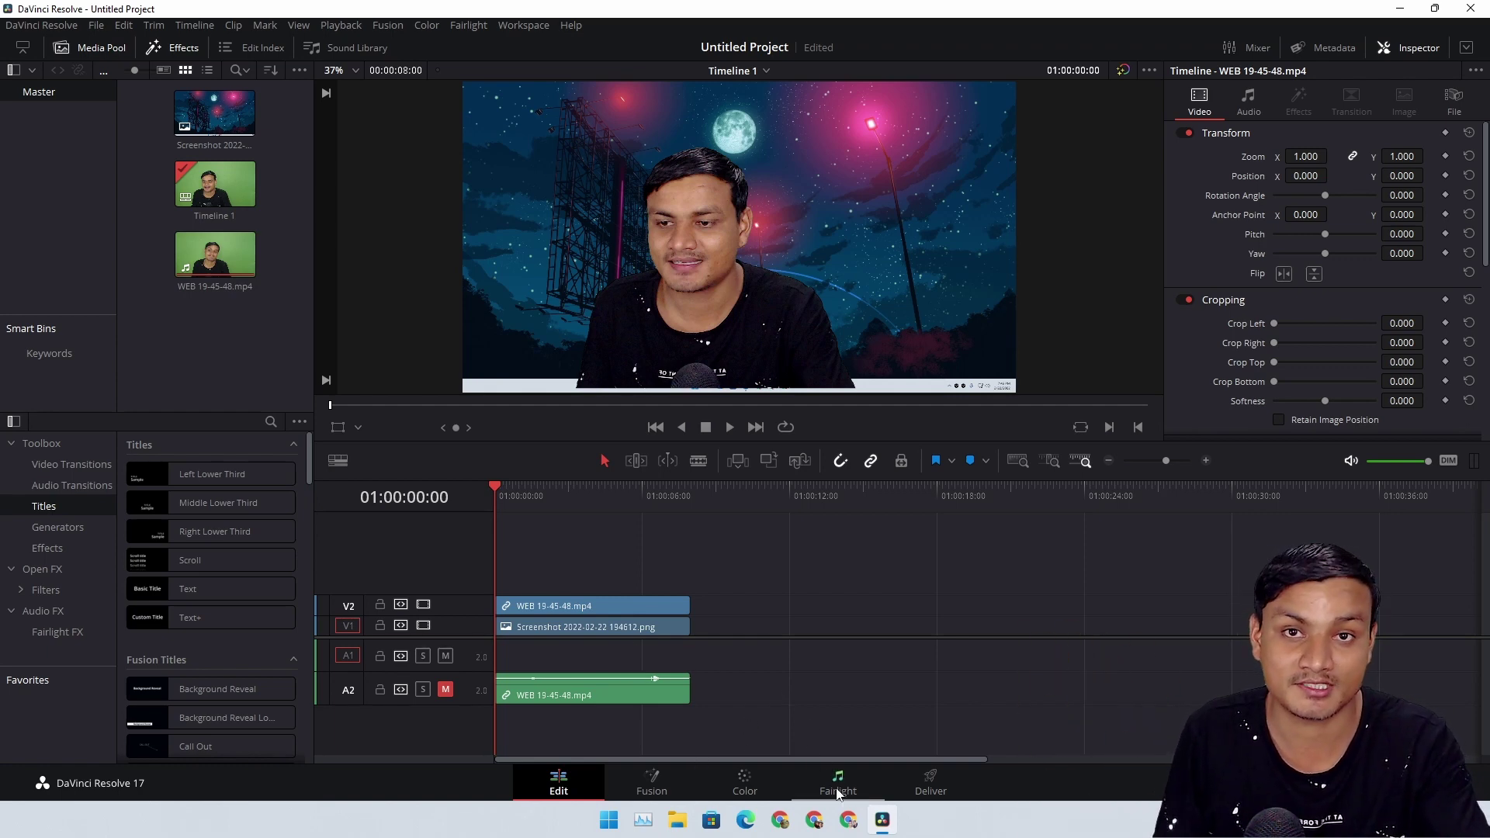
- Open the Fusion compositing page from the page tabs at the bottom
left_click(665, 790)
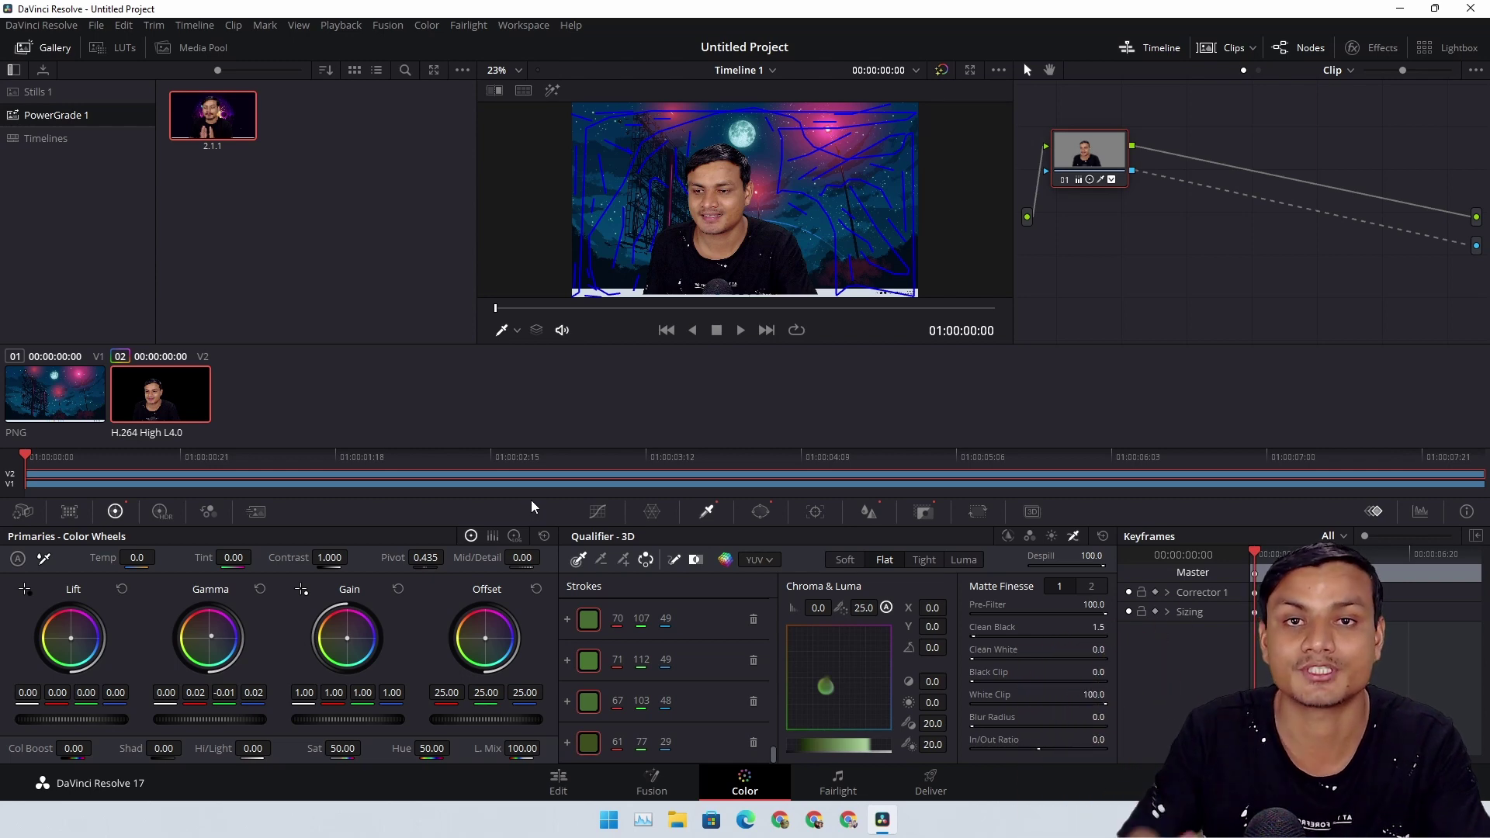
- Switch to the Fairlight audio page to view the clip's audio tracks
left_click(838, 784)
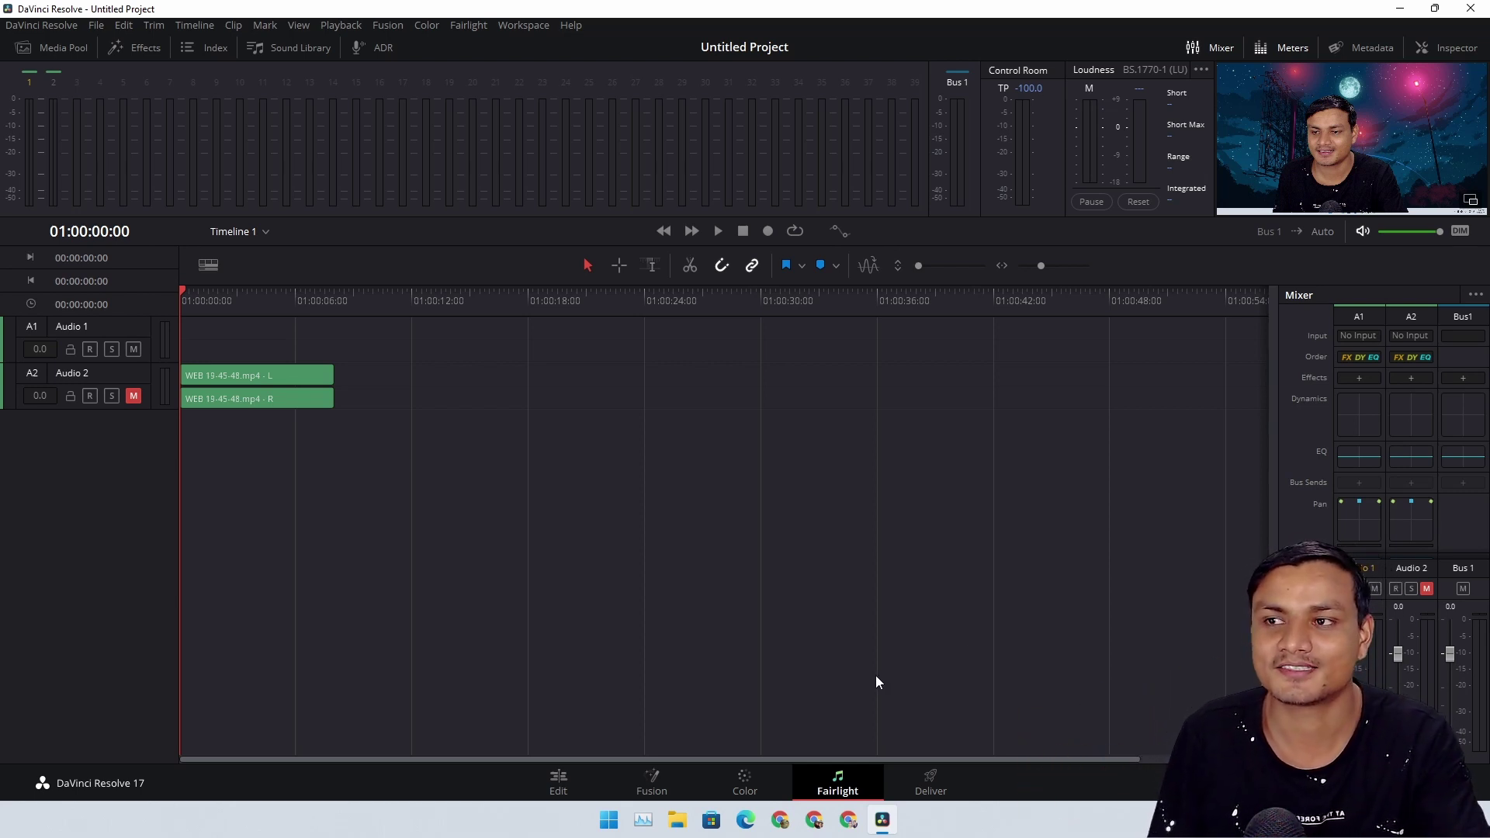
- Glance at the Deliver page, then back on Edit enable the Media and Cut pages under Workspace > Show Page
left_click(931, 782)
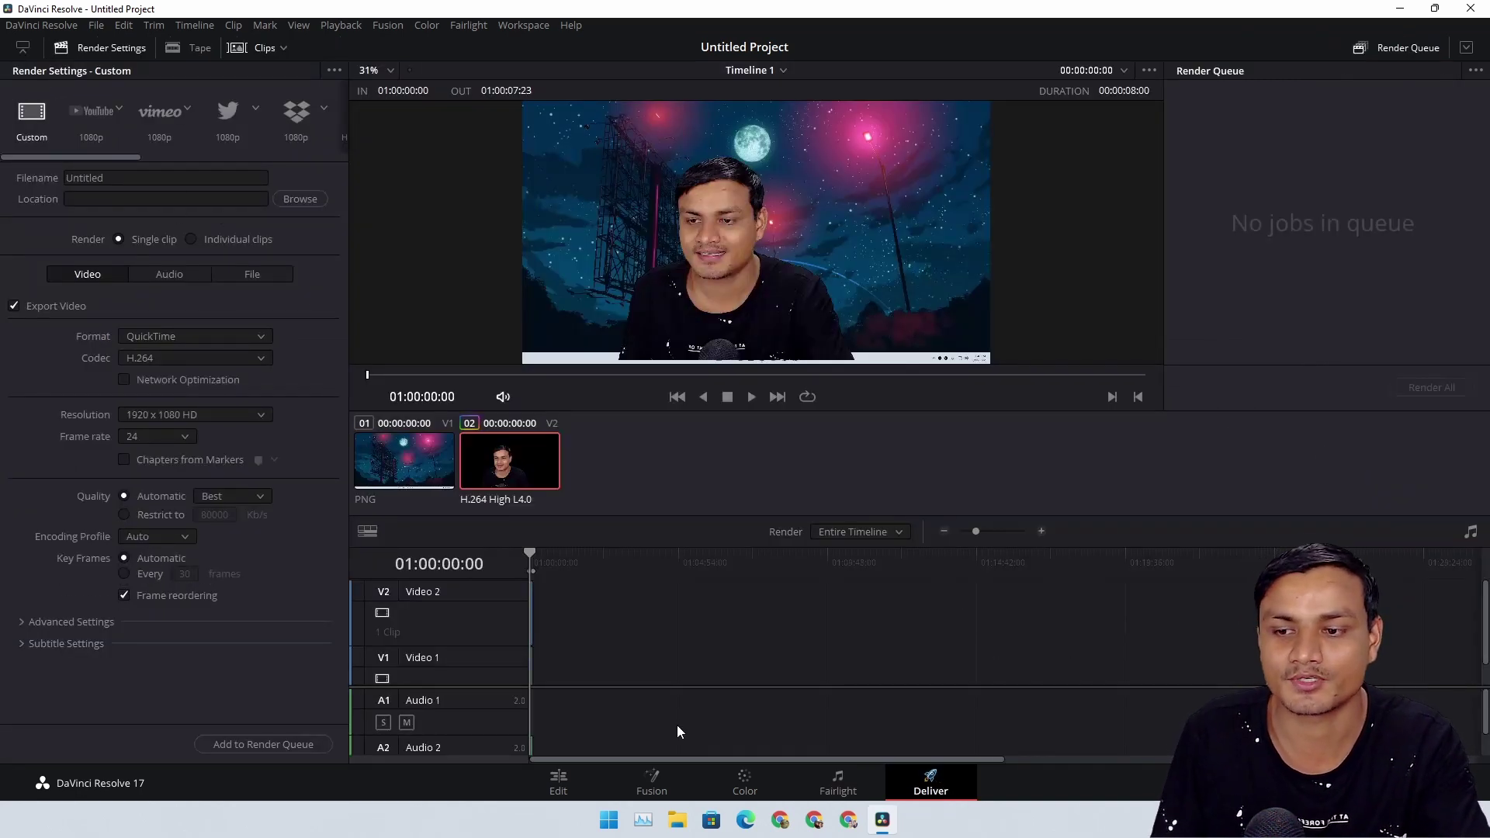
left_click(562, 782)
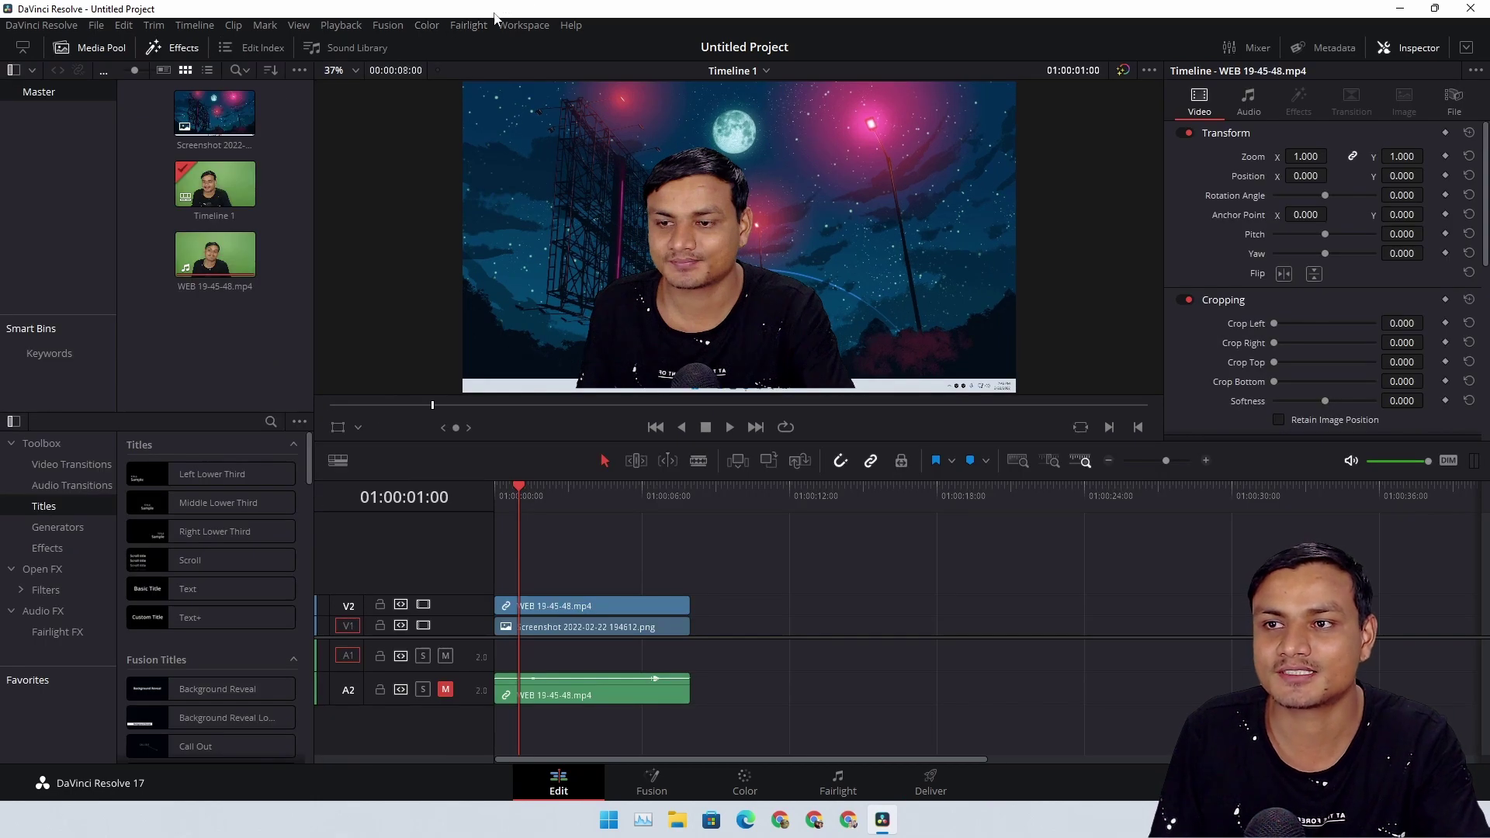
left_click(509, 24)
mouse_move(570, 59)
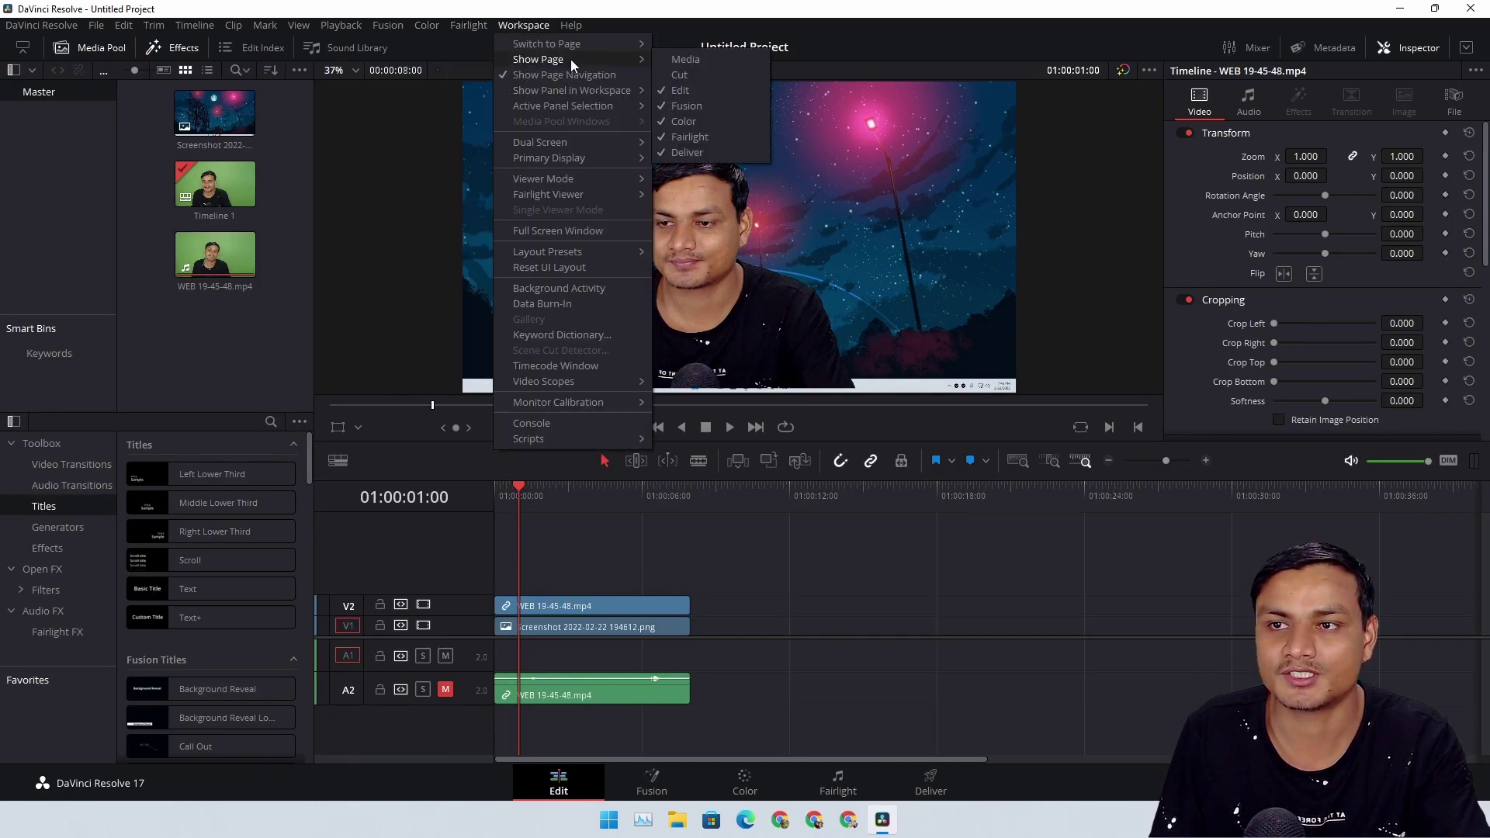
left_click(686, 61)
left_click(523, 27)
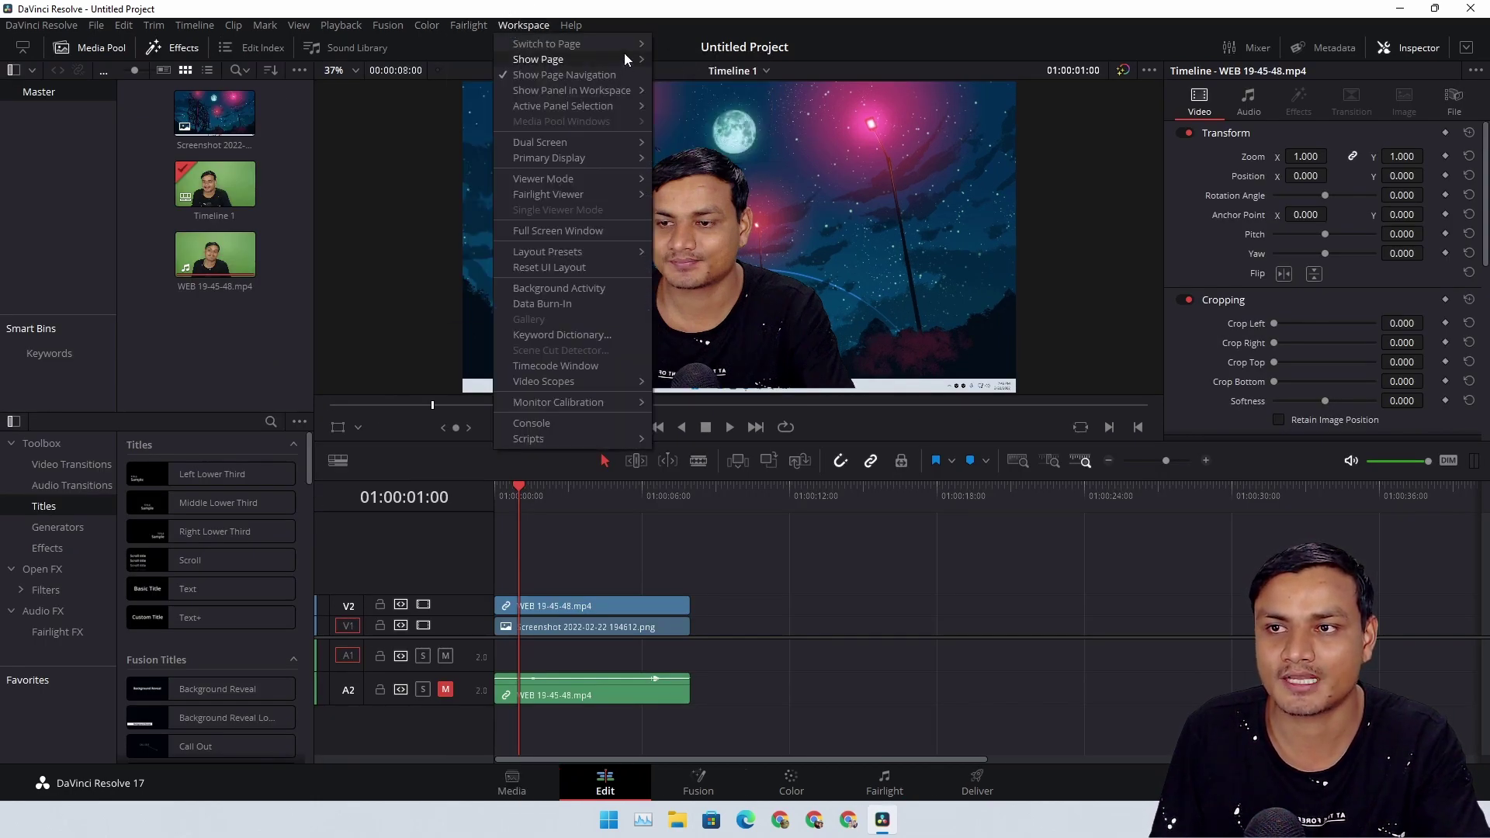
- View the newly added Media page, then move to the Cut page showing Timeline 1
mouse_move(625, 54)
left_click(683, 45)
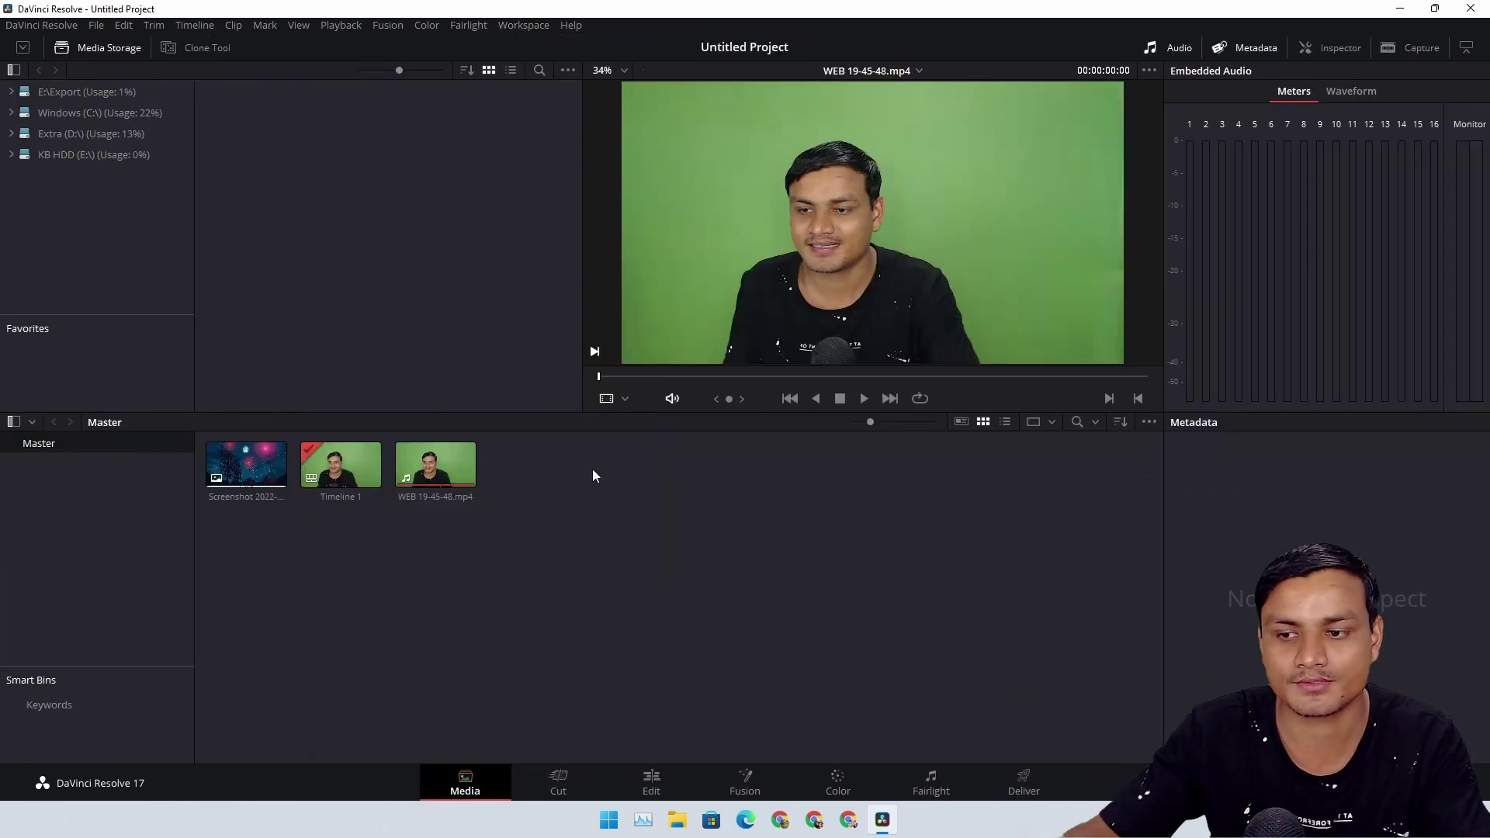
left_click(578, 780)
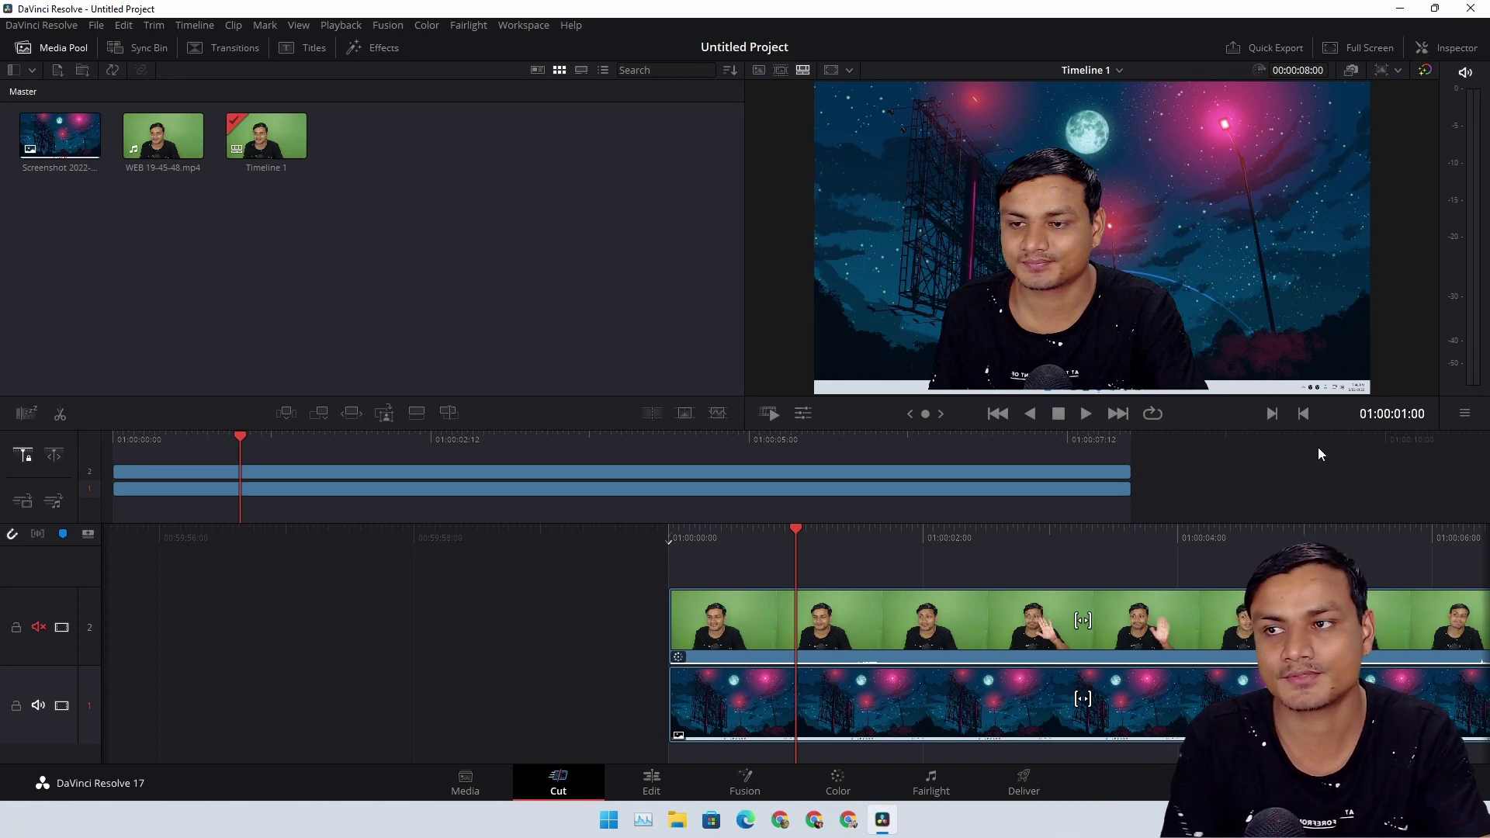
- Switch back to the Edit page showing Timeline 1's subject over the starry-night background
left_click(652, 782)
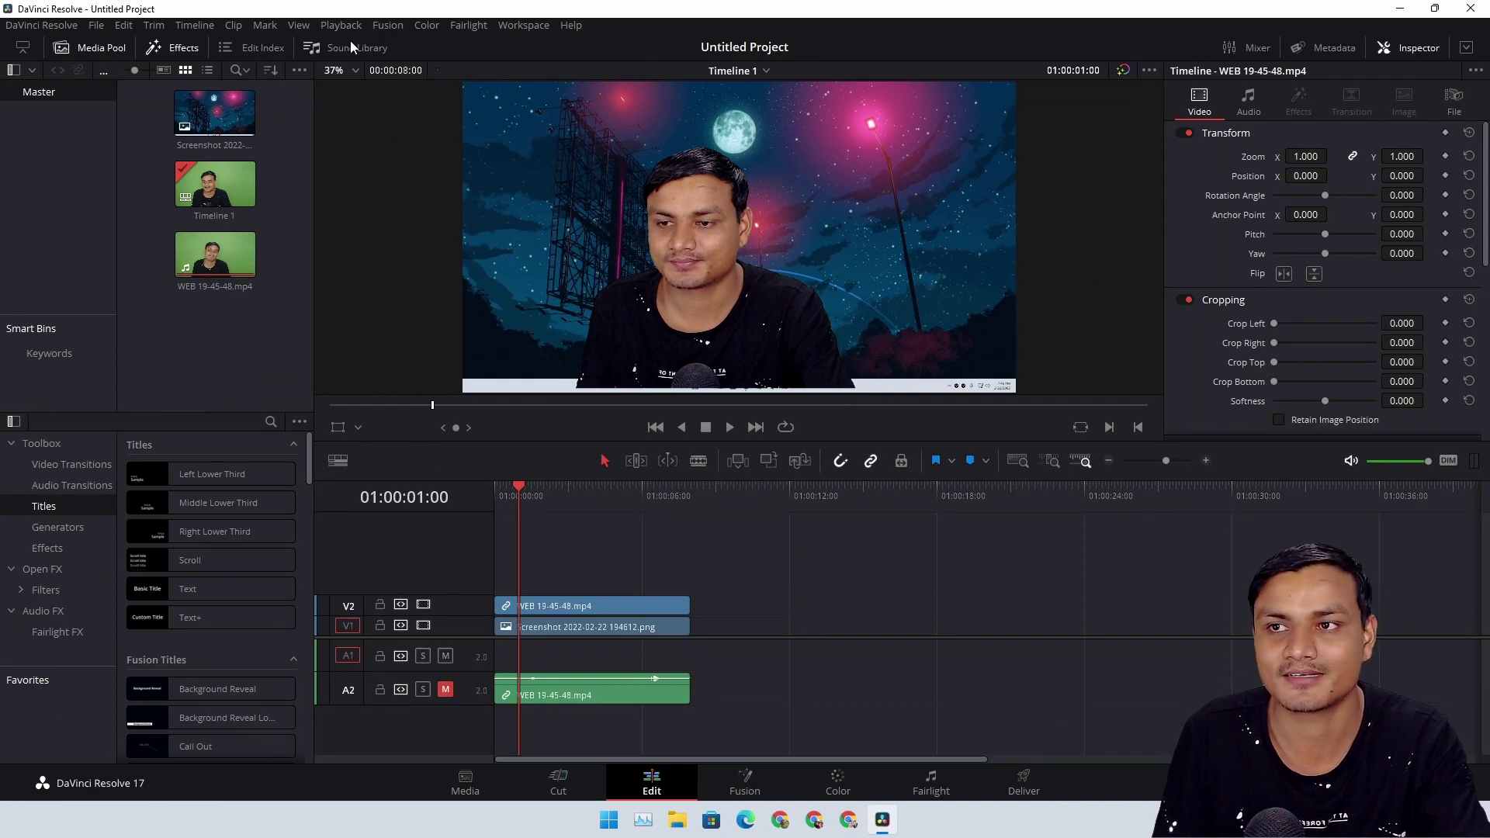